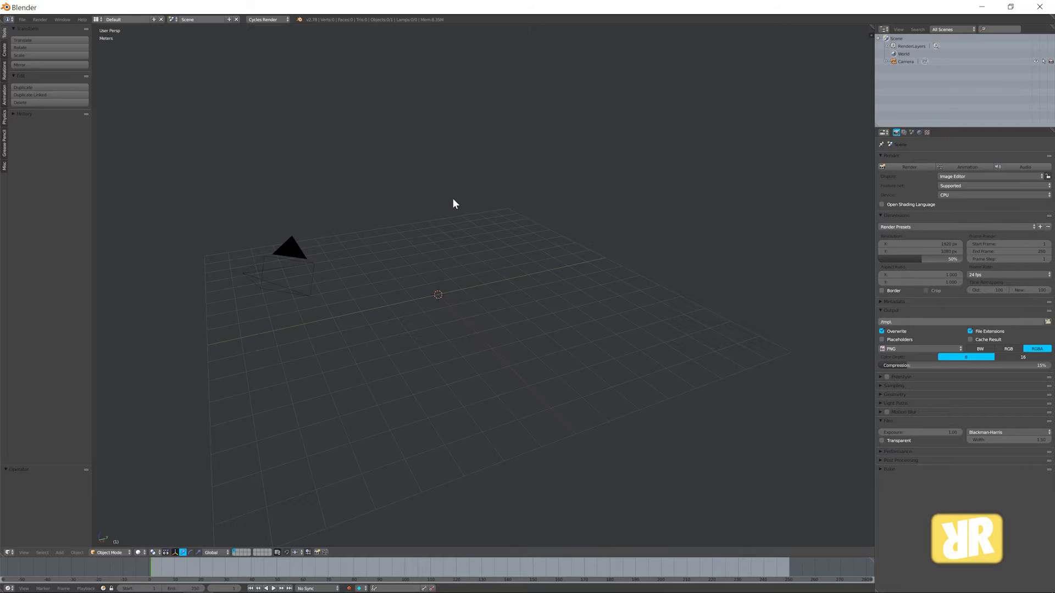
# Open User Preferences on the Add-ons tab with Ctrl+Alt+U
pyautogui.hotkey('ctrl', 'alt', 'u')
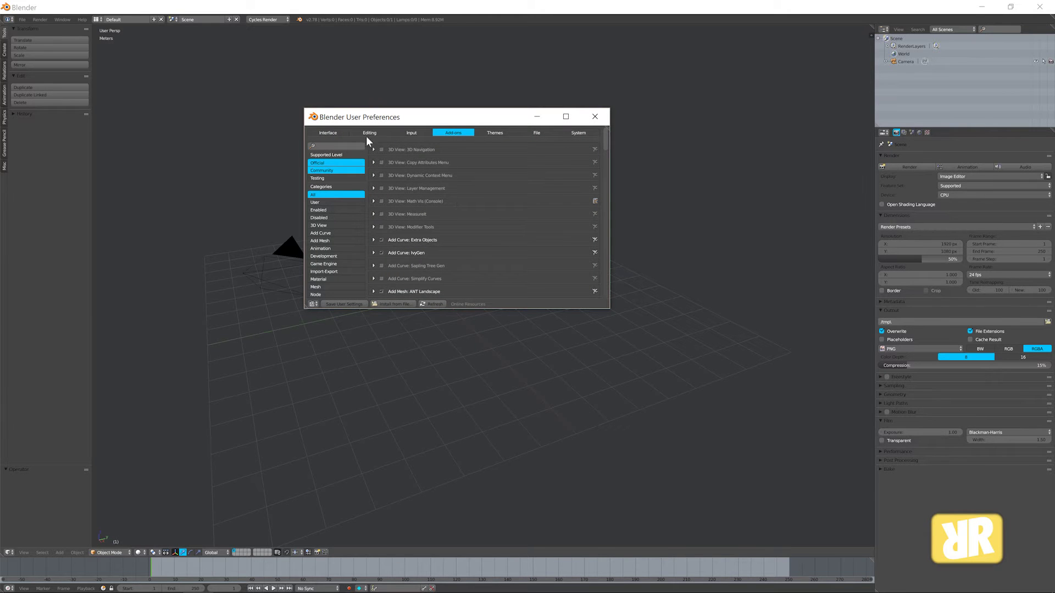
# Tick the Add Mesh: Archimesh add-on in User Preferences and close the window
pyautogui.click(592, 117)
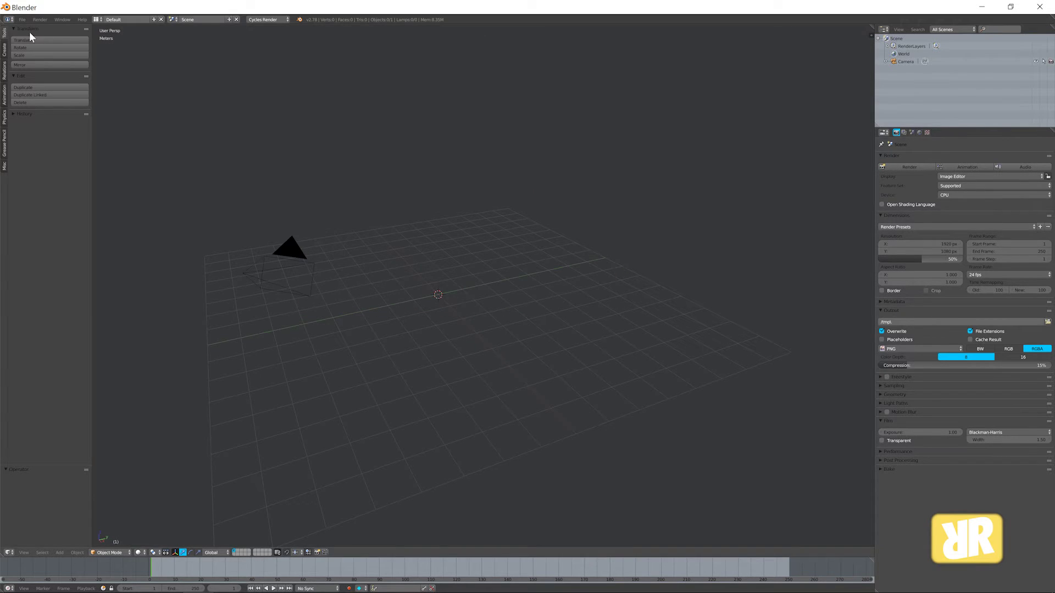
pyautogui.click(22, 19)
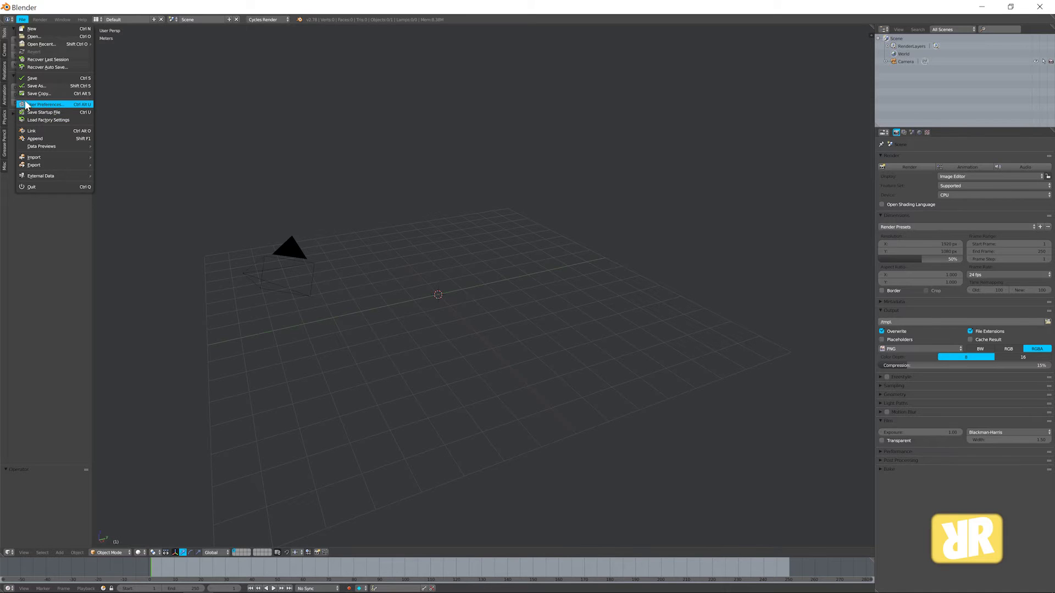
pyautogui.click(44, 104)
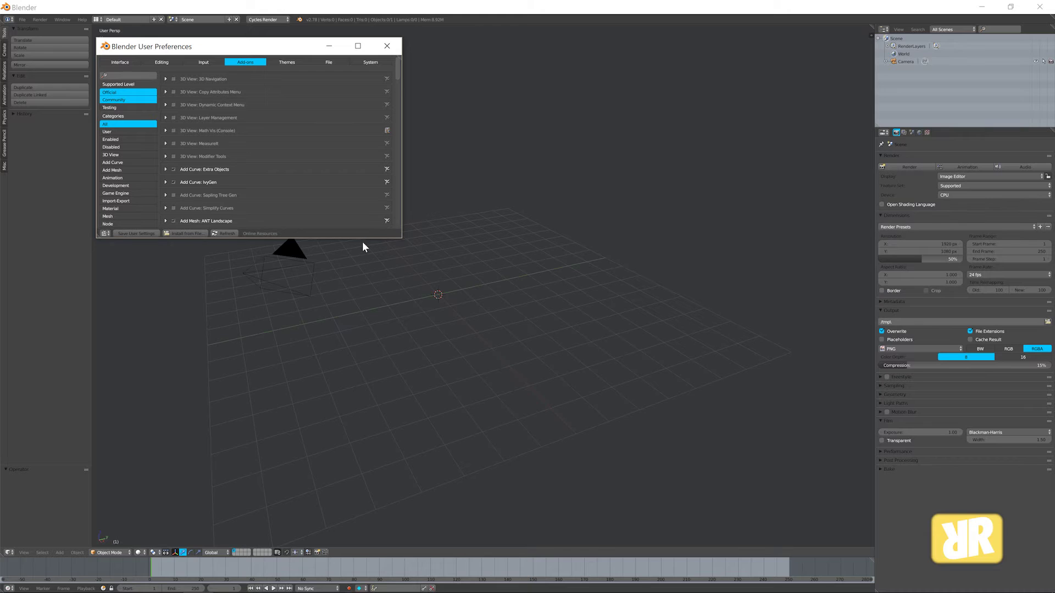
pyautogui.moveTo(362, 239); pyautogui.dragTo(364, 297)
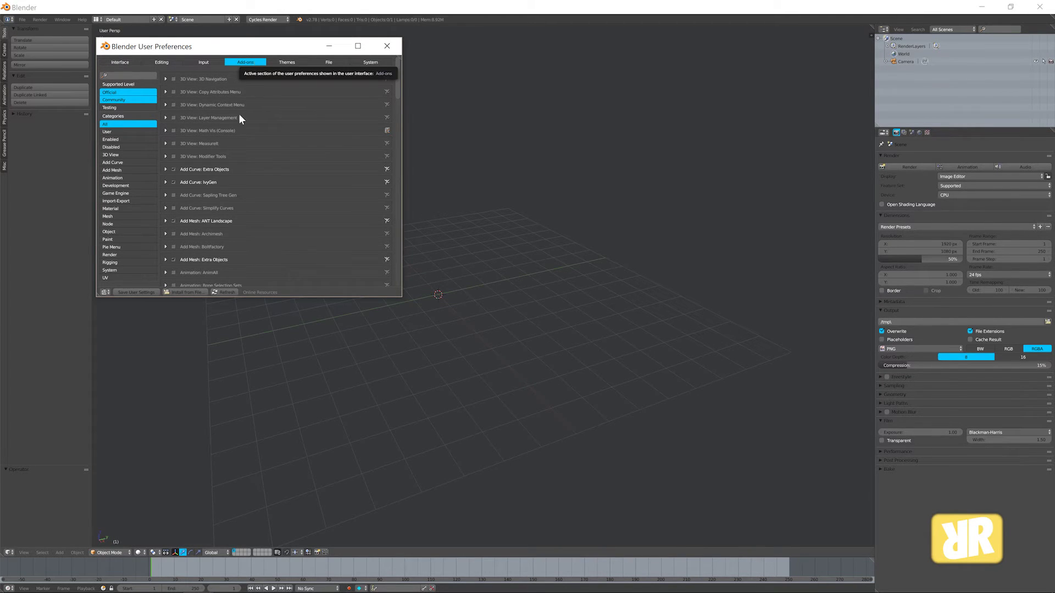
pyautogui.click(165, 235)
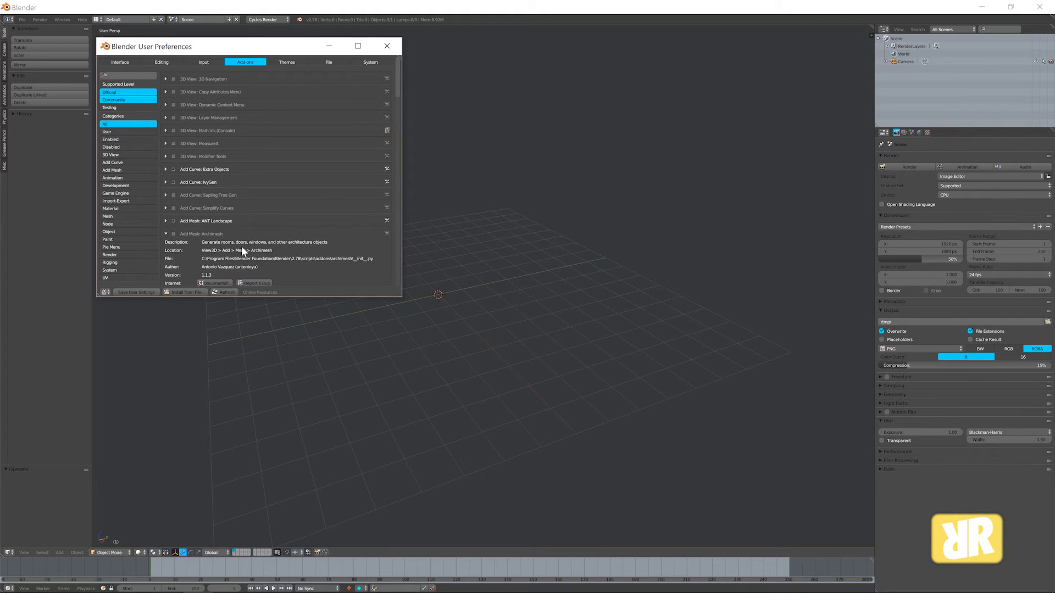
pyautogui.scroll(-1, 243, 248)
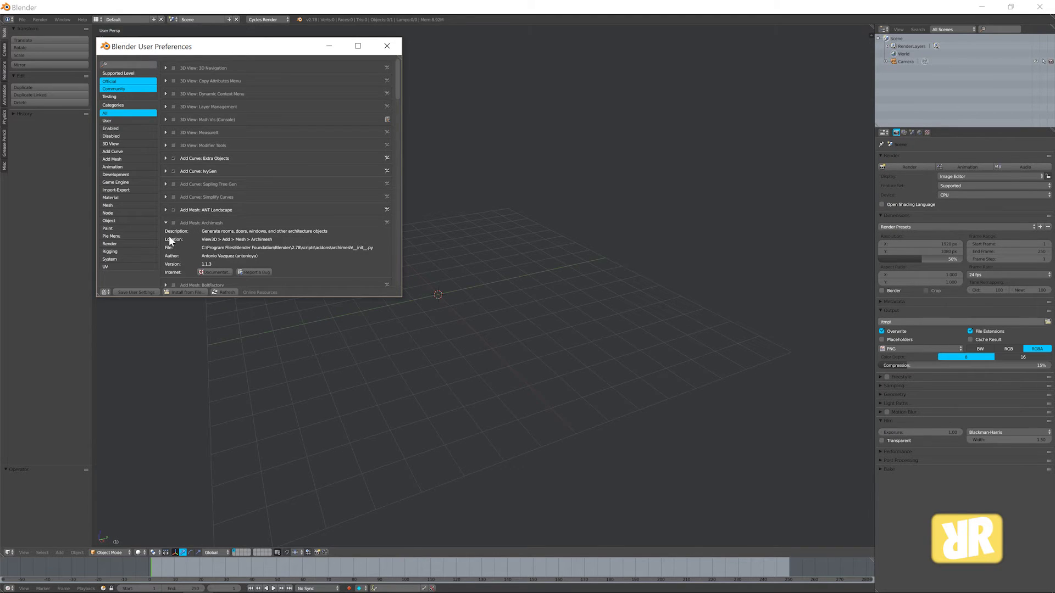
pyautogui.click(172, 222)
pyautogui.moveTo(222, 48); pyautogui.dragTo(232, 48)
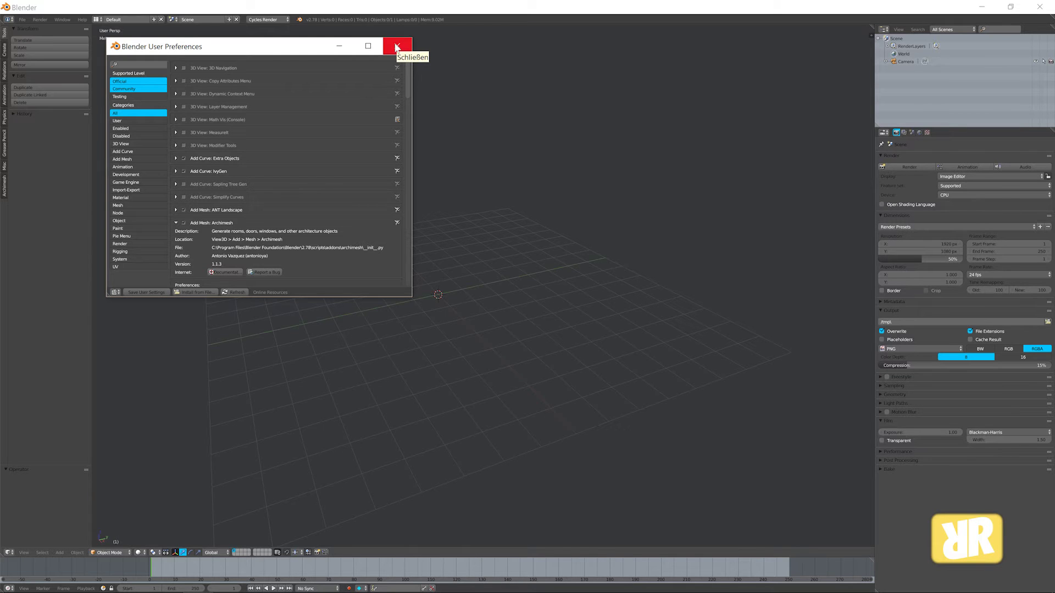
pyautogui.click(396, 48)
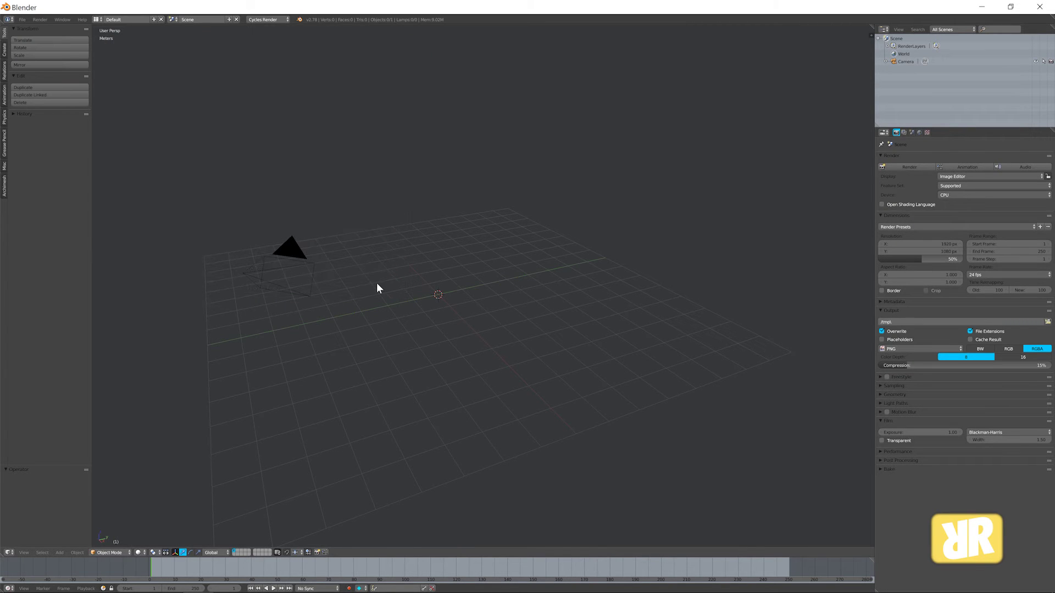
# Delete the camera and switch to top view (numpad 7)
pyautogui.rightClick(295, 252)
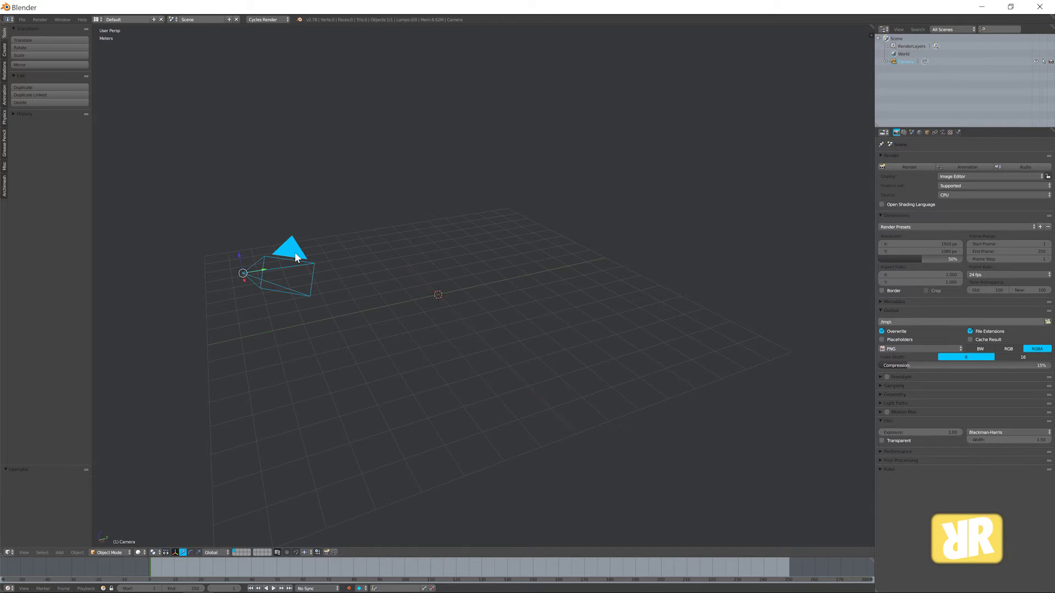
pyautogui.click(295, 254)
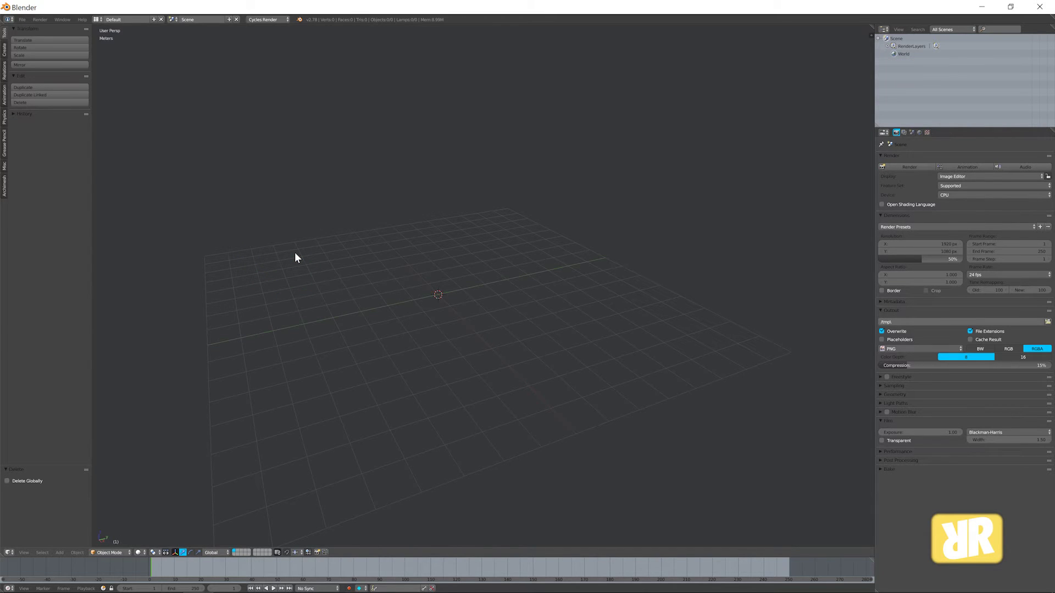
pyautogui.hotkey('shift', 'a')
pyautogui.press('KP_7')
# With the Grease Pencil Poly tool, trace the outline's top, right-side jog and bottom-right corner
pyautogui.click(9, 144)
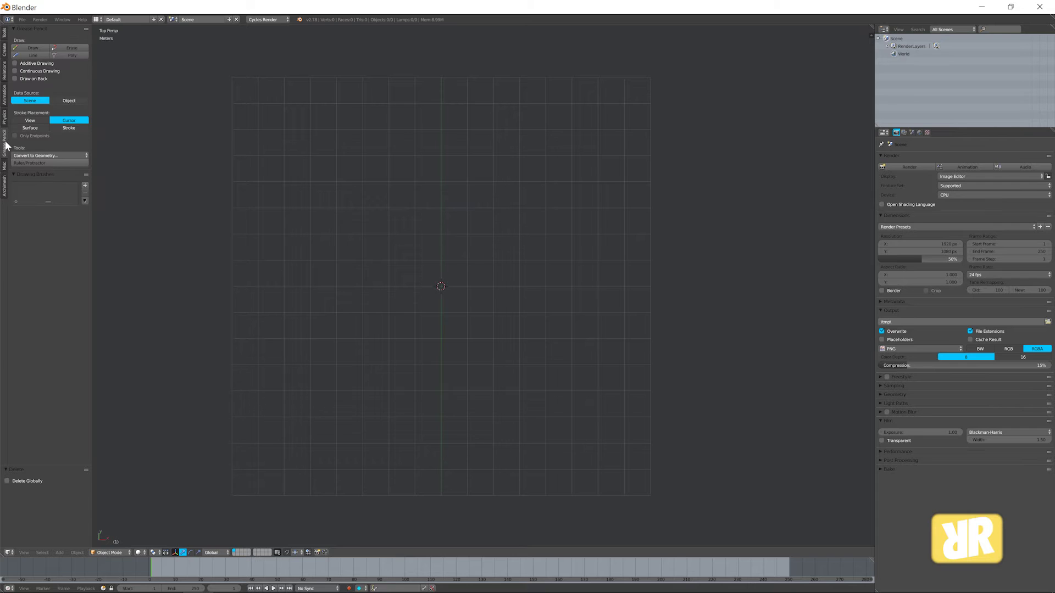
pyautogui.click(72, 53)
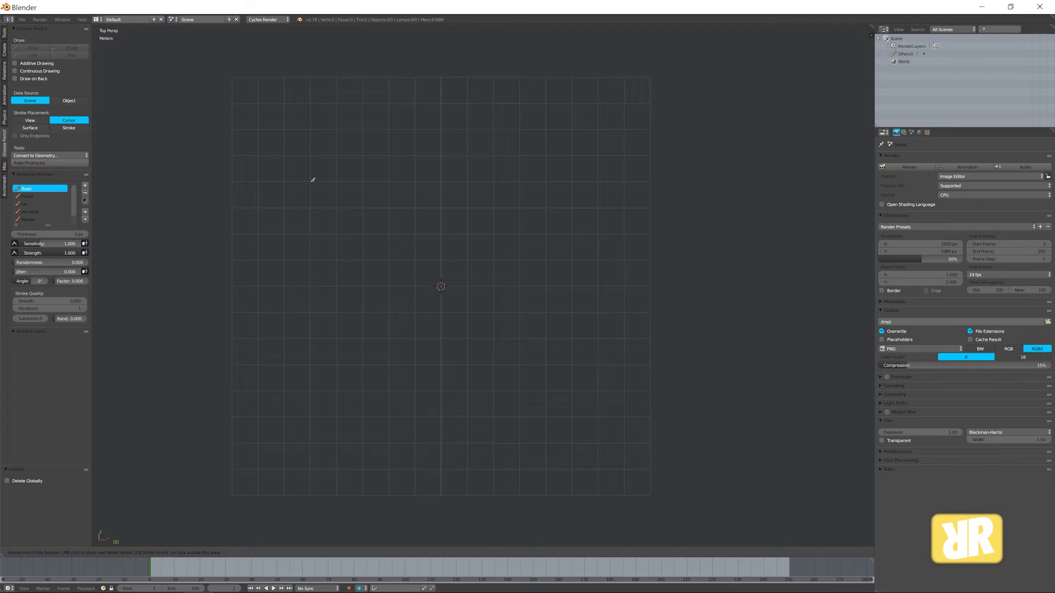
pyautogui.click(575, 179)
pyautogui.click(574, 233)
pyautogui.click(598, 234)
pyautogui.click(599, 338)
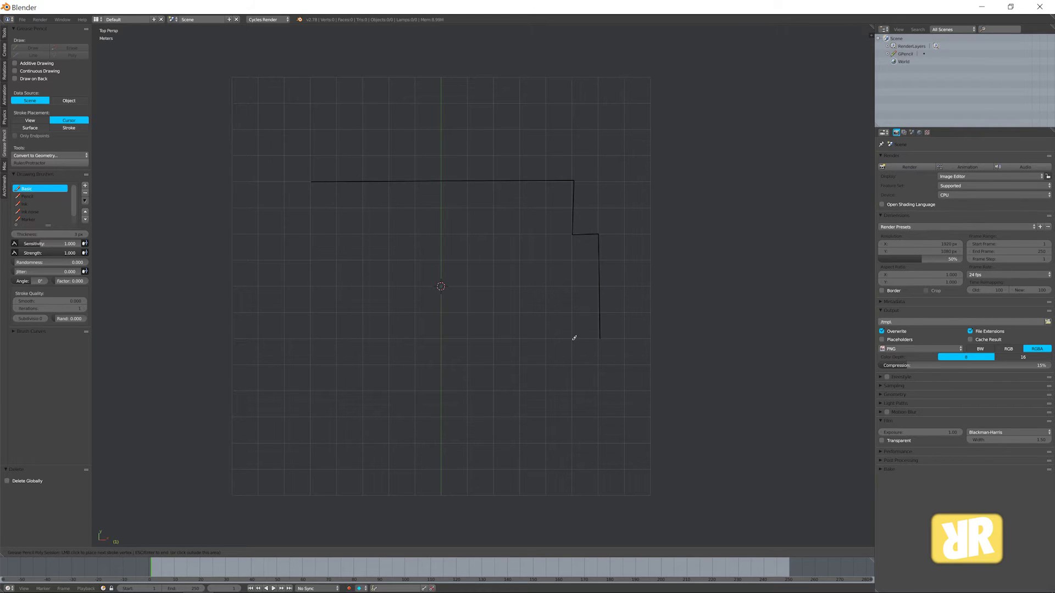
pyautogui.click(467, 339)
# Draw the bottom-edge notch, close the outline up the left side, and tilt the view
pyautogui.click(467, 315)
pyautogui.click(416, 313)
pyautogui.click(416, 337)
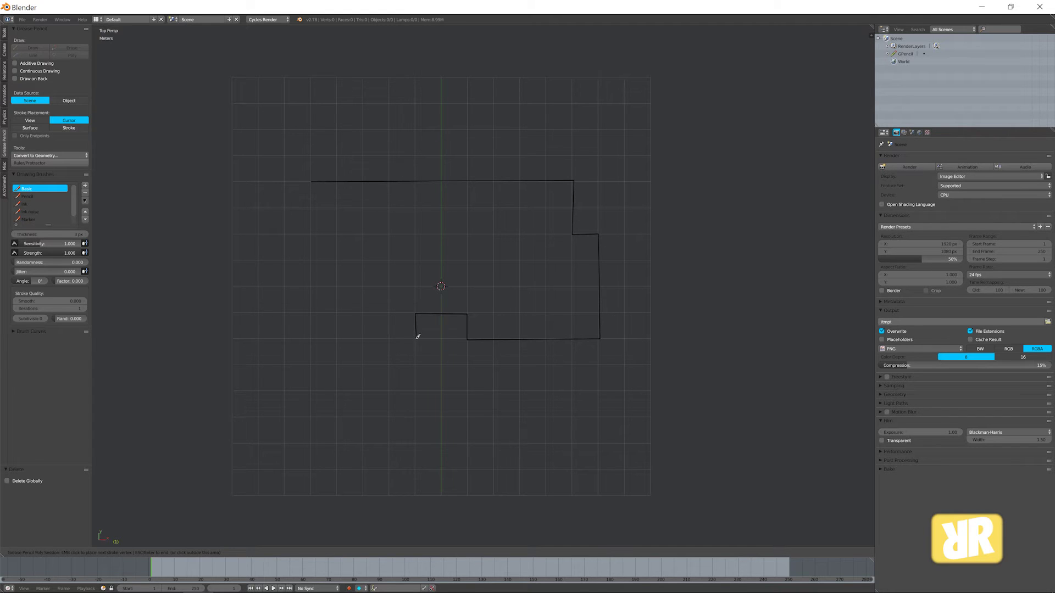
pyautogui.click(311, 338)
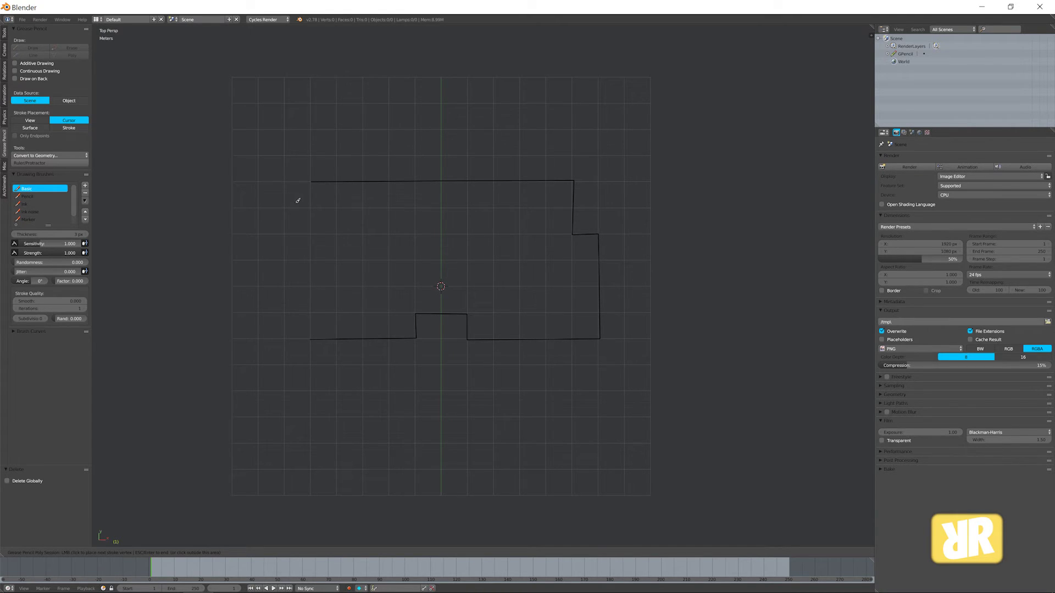
pyautogui.click(314, 181)
pyautogui.press('Escape')
pyautogui.moveTo(636, 376)
pyautogui.mouseDown(button='middle')
pyautogui.moveTo(615, 360)
pyautogui.moveTo(613, 337)
pyautogui.moveTo(599, 330)
pyautogui.moveTo(596, 344)
pyautogui.moveTo(608, 327)
pyautogui.moveTo(513, 322)
pyautogui.mouseUp(button='middle')
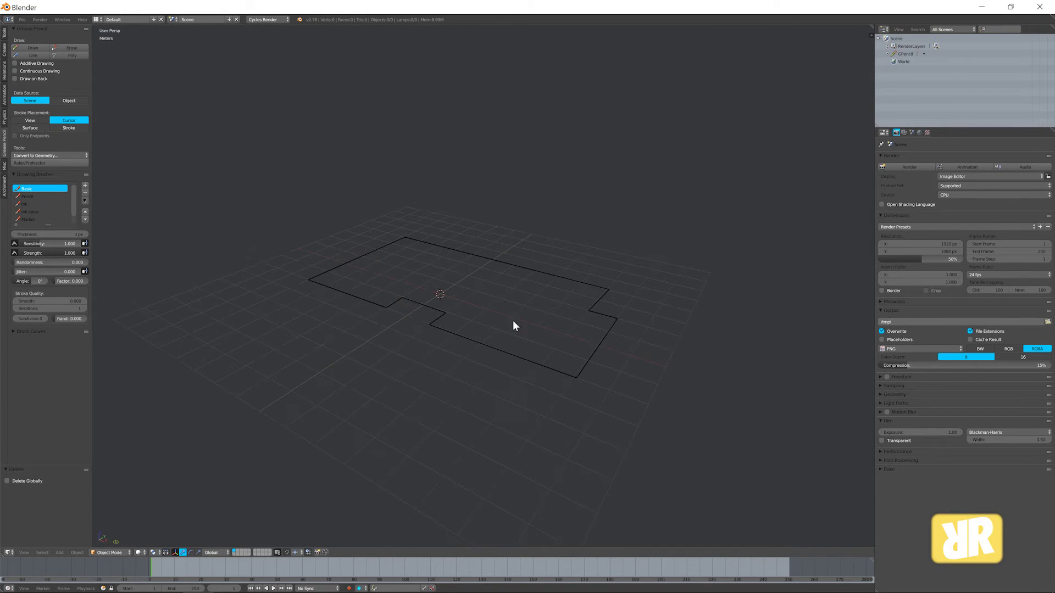
# Show the Archimesh Pencil Tools with Floor ticked, framing the whole outline in view
pyautogui.click(5, 188)
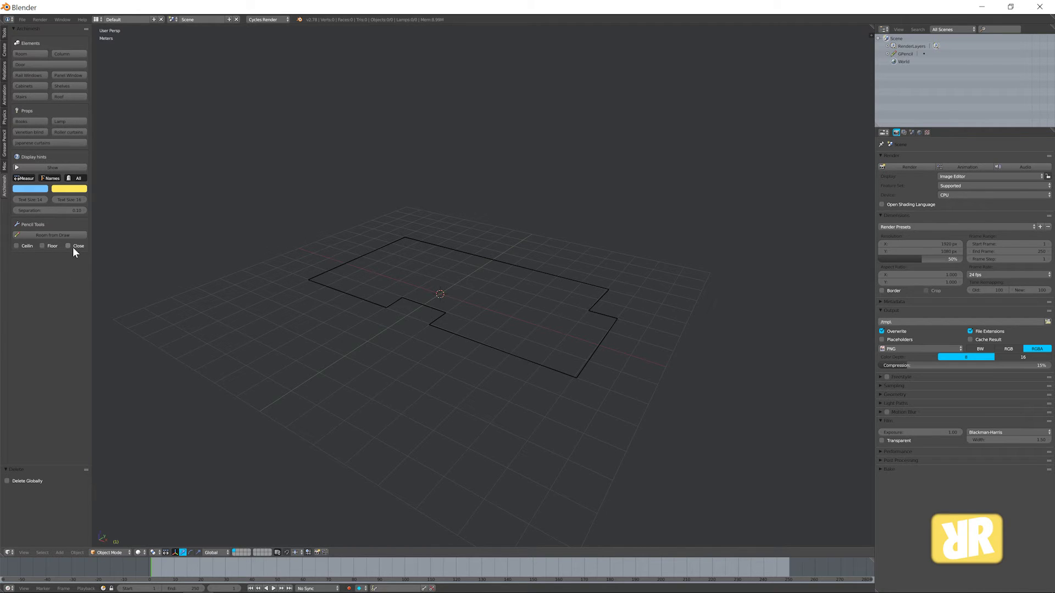
pyautogui.scroll(1, 418, 242)
pyautogui.scroll(4, 410, 241)
pyautogui.scroll(2, 411, 236)
pyautogui.moveTo(410, 238); pyautogui.dragTo(365, 205, button='middle')
pyautogui.keyDown('shift'); pyautogui.moveTo(387, 292); pyautogui.dragTo(413, 397, button='middle'); pyautogui.keyUp('shift')
pyautogui.moveTo(556, 465)
pyautogui.keyDown('shift'); pyautogui.mouseDown(button='middle')
pyautogui.moveTo(508, 331)
pyautogui.moveTo(484, 325)
pyautogui.moveTo(399, 205)
pyautogui.mouseUp(button='middle'); pyautogui.keyUp('shift')
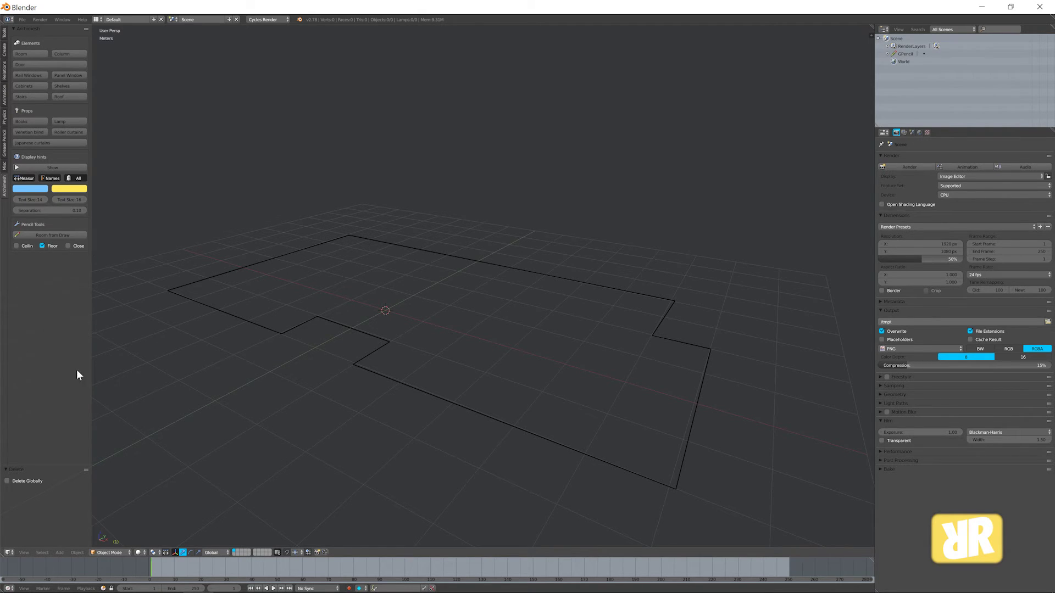
pyautogui.scroll(1, 463, 364)
pyautogui.scroll(-2, 464, 361)
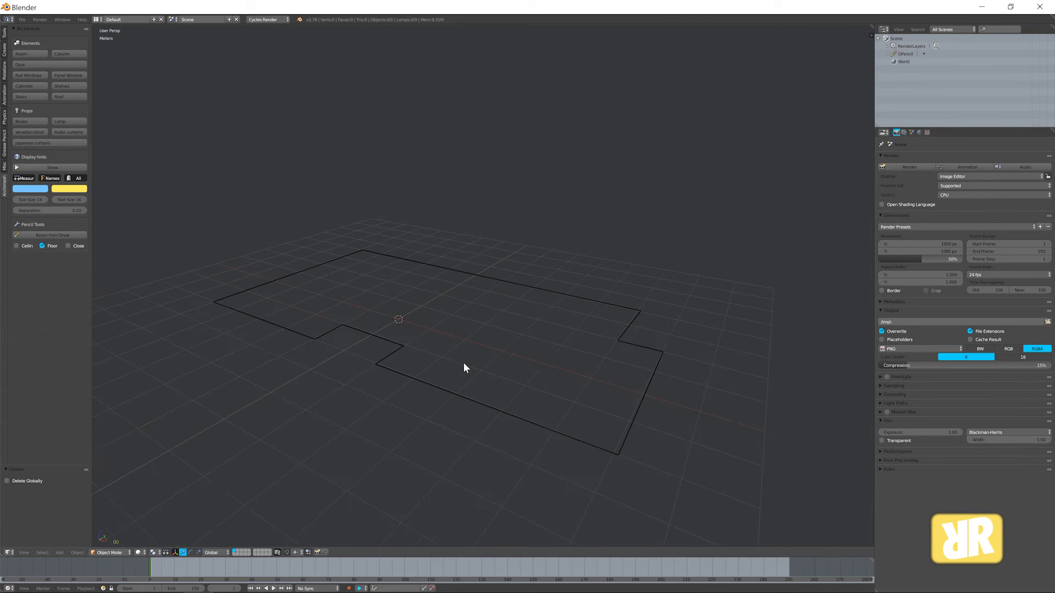
# Build the room with Room from Draw and orbit to look down into it
pyautogui.click(58, 235)
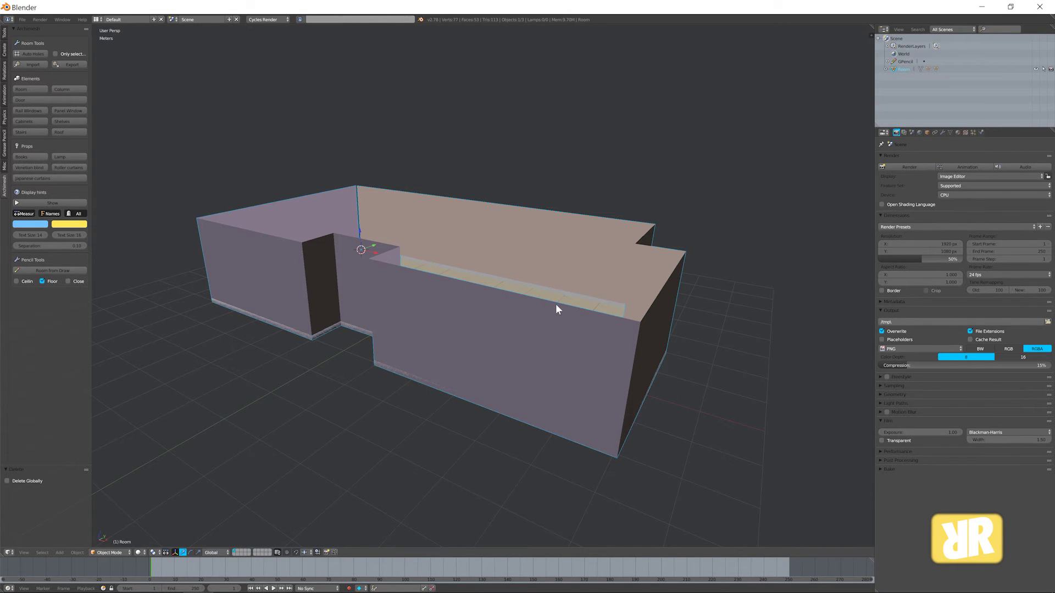
pyautogui.moveTo(555, 304); pyautogui.dragTo(551, 317, button='middle')
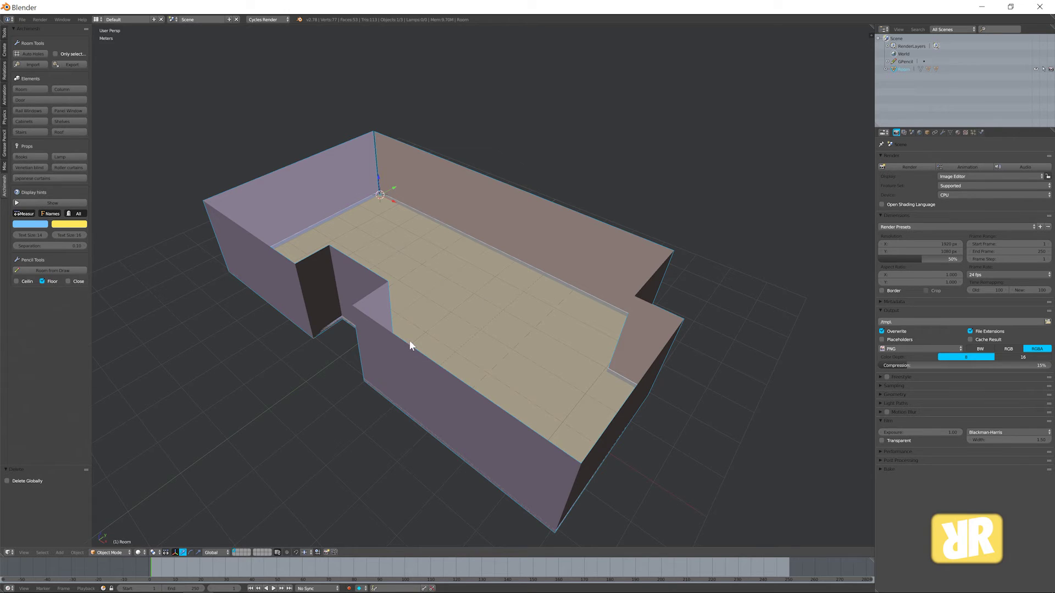
# Select the floor and walls, expanding Room in the Outliner to show Room, Baseboard and Floor
pyautogui.press('a')
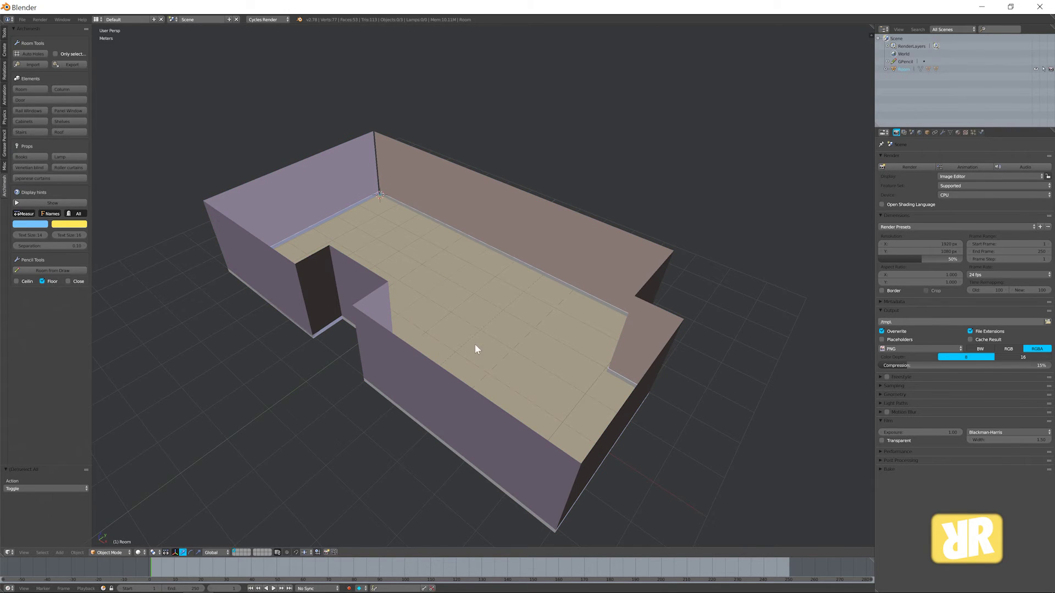
pyautogui.rightClick(478, 328)
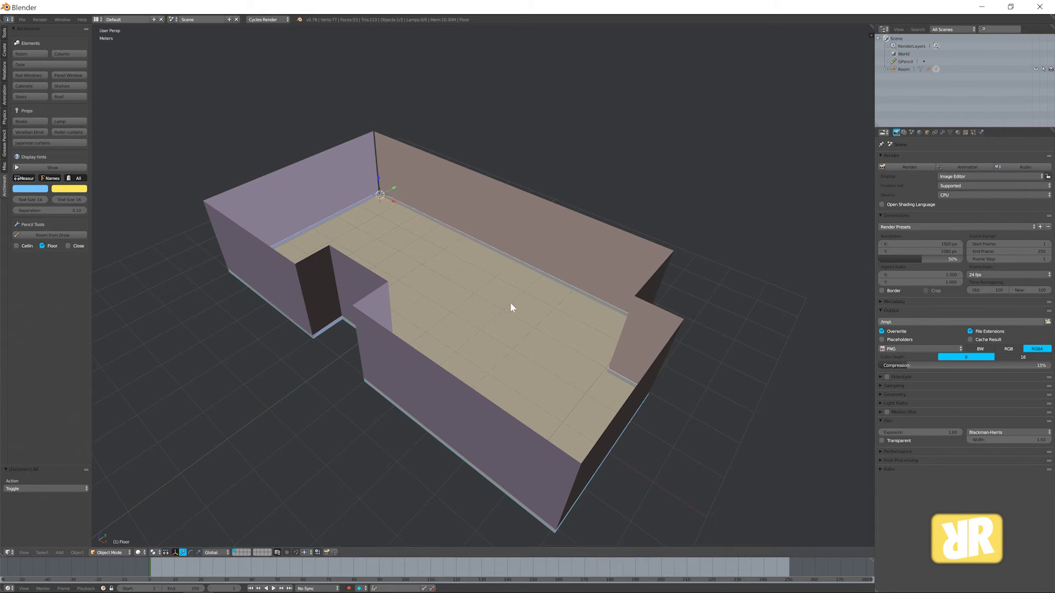
pyautogui.rightClick(555, 236)
pyautogui.click(885, 68)
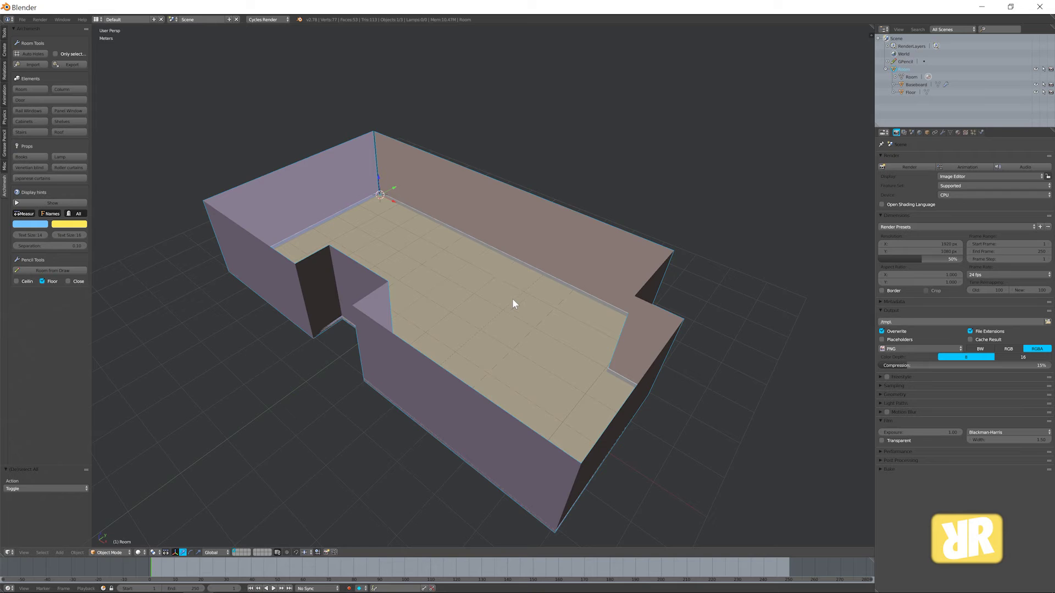
# Try raising one wall corner vertex in Edit Mode, undo it, then select the Floor
pyautogui.press('Tab')
pyautogui.press('a')
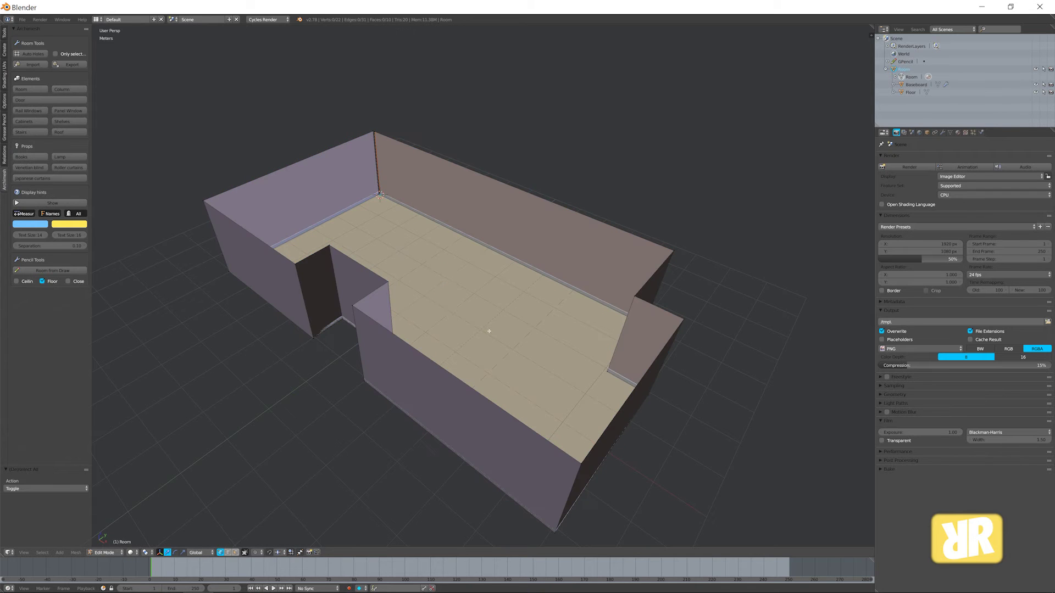
pyautogui.rightClick(634, 297)
pyautogui.moveTo(639, 283); pyautogui.dragTo(639, 248)
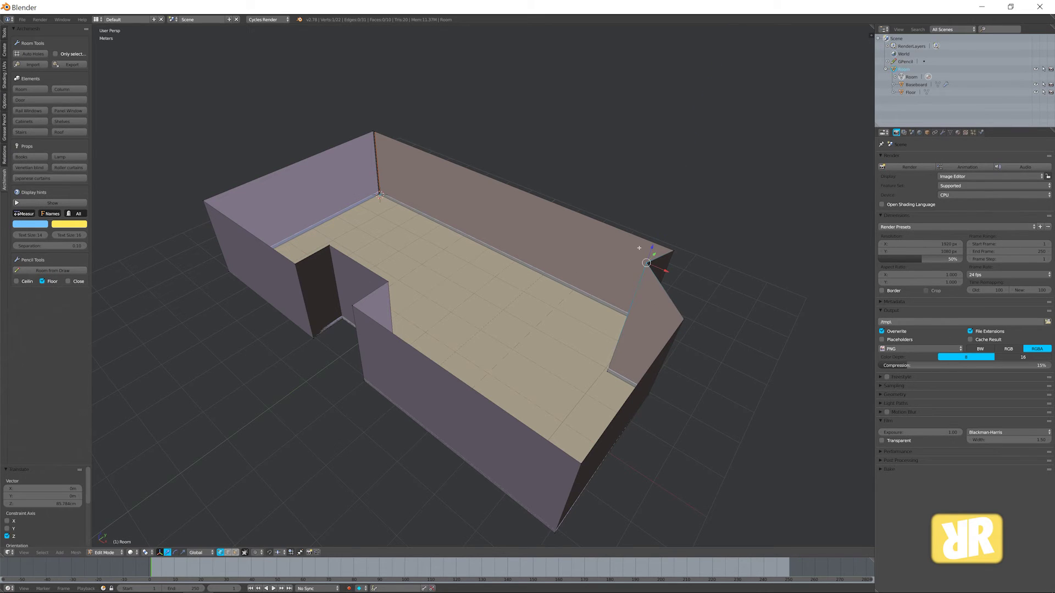
pyautogui.hotkey('ctrl', 'z')
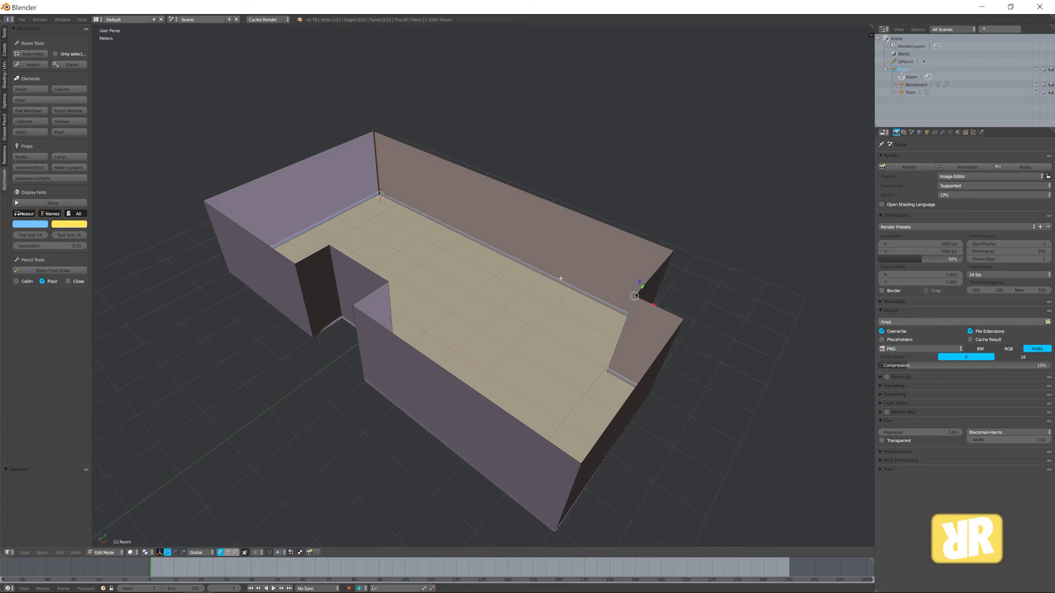
pyautogui.press('Tab')
pyautogui.rightClick(506, 312)
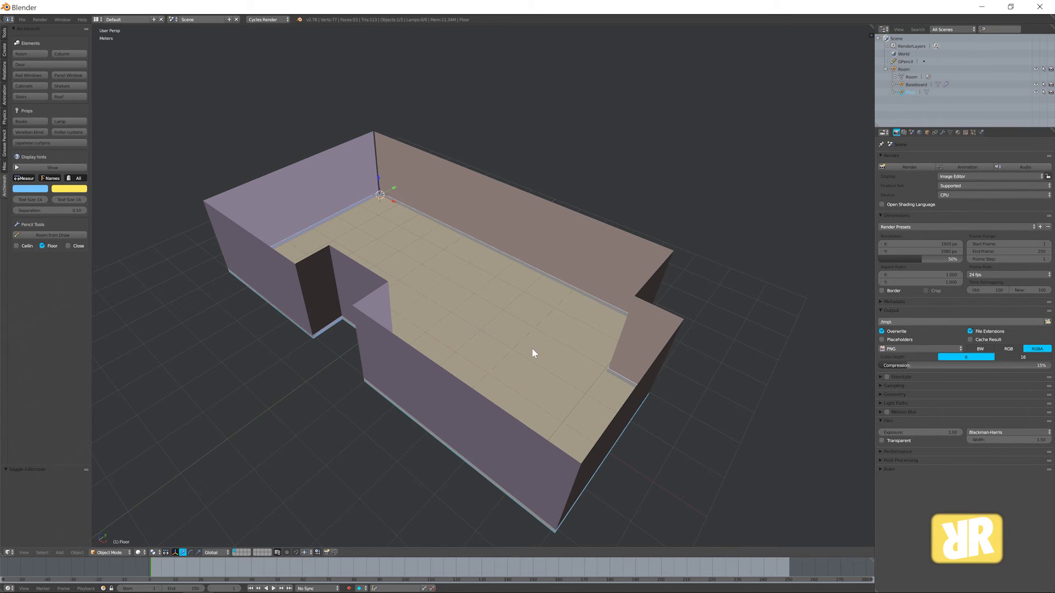
# Test moving the floor along Z in Edit Mode, then cancel and leave Edit Mode
pyautogui.press('Tab')
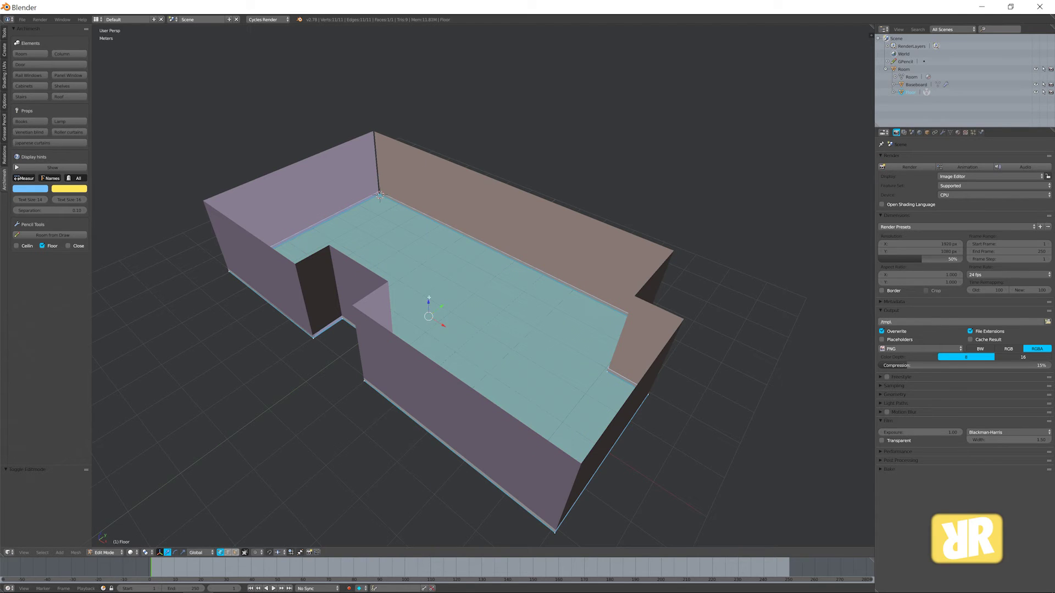
pyautogui.press('g')
pyautogui.press('z')
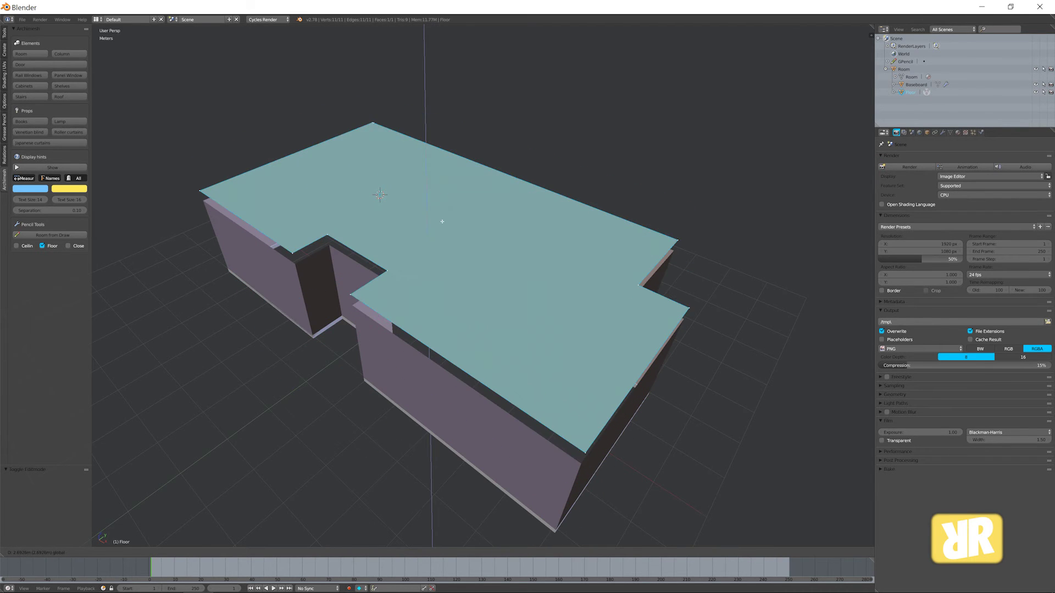
pyautogui.press('Escape')
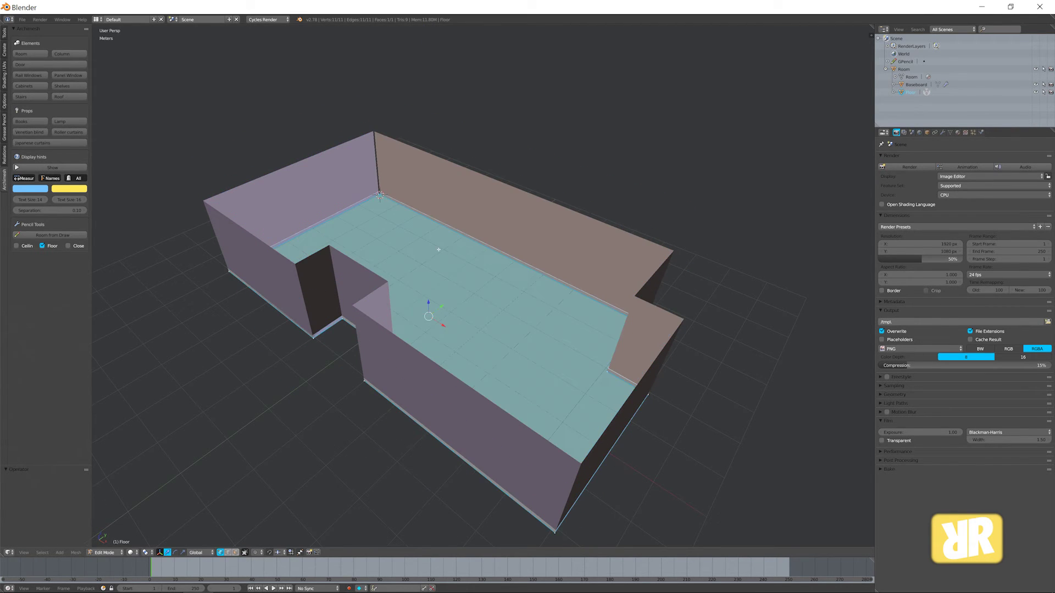
pyautogui.press('Tab')
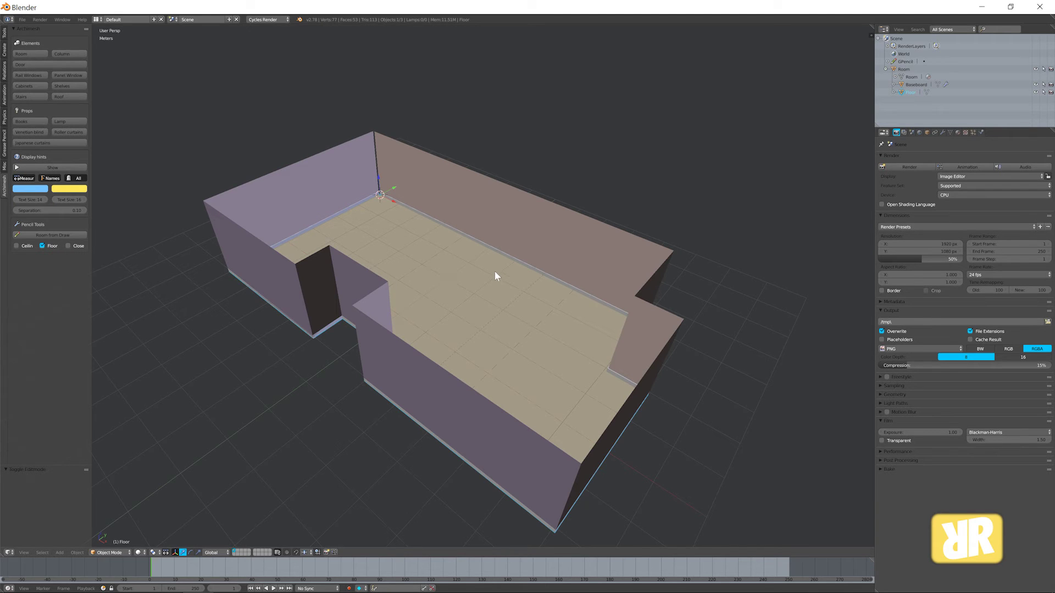
# Deselect, collapse Room in the Outliner, and select all objects
pyautogui.press('a')
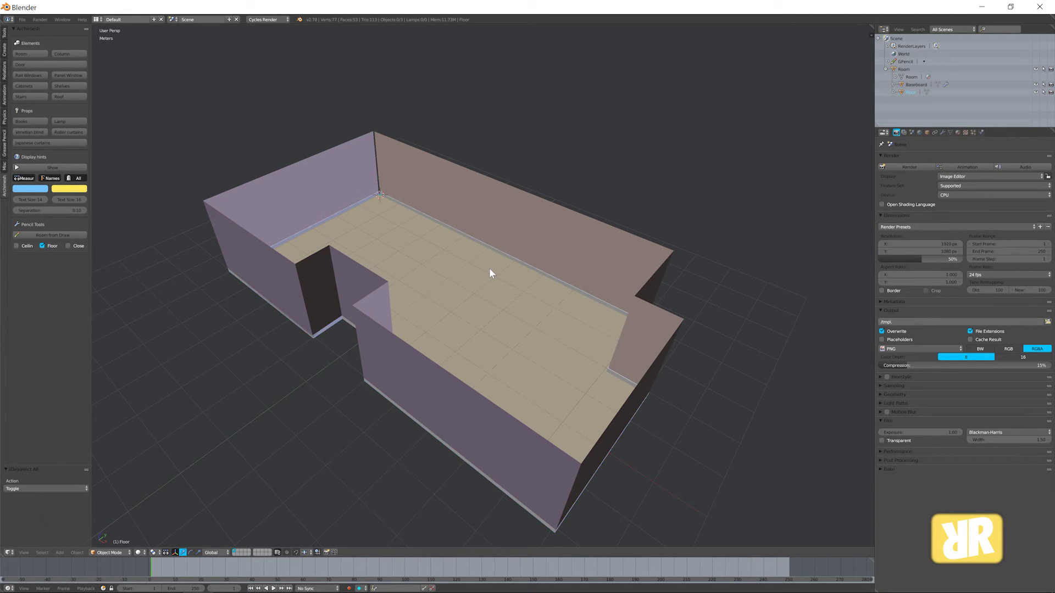
pyautogui.click(885, 69)
pyautogui.press('a')
pyautogui.press('a')
# Re-add the Archimesh door at the floor centre after resetting the 3D cursor with Shift+C
pyautogui.click(37, 64)
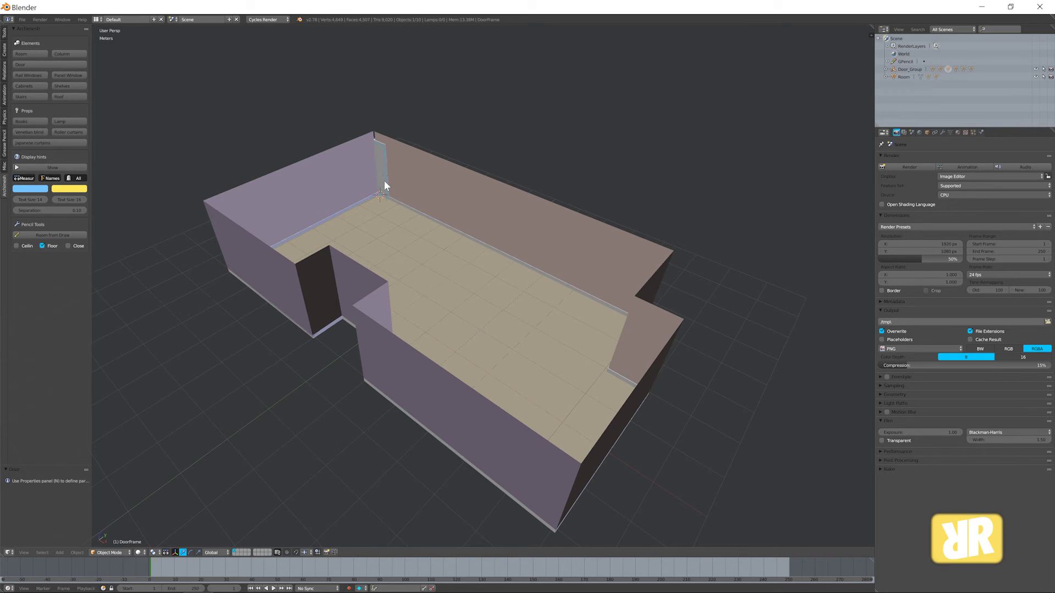
pyautogui.hotkey('ctrl', 'z')
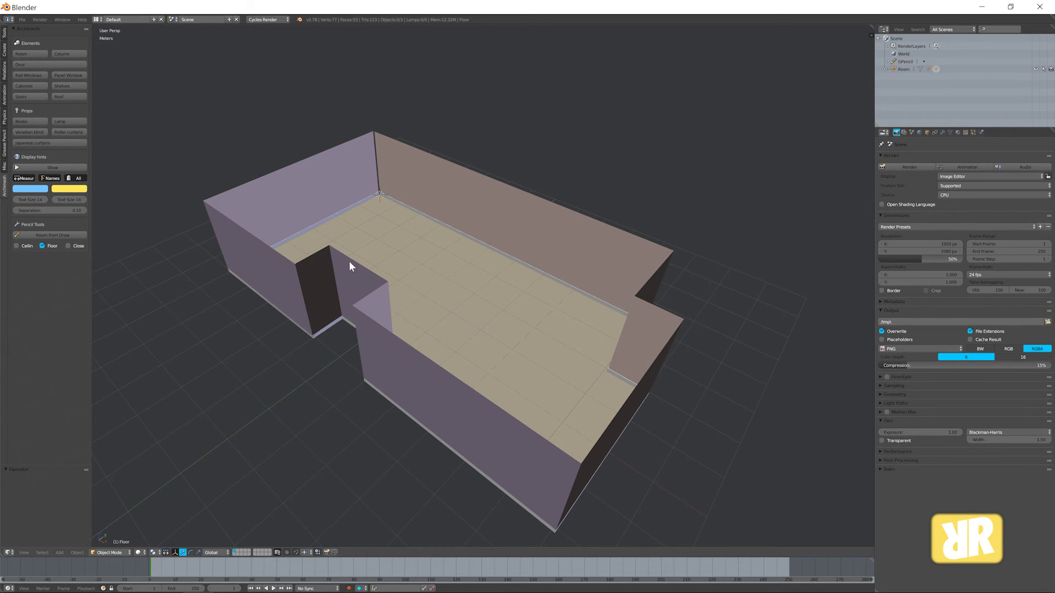
pyautogui.hotkey('shift', 'c')
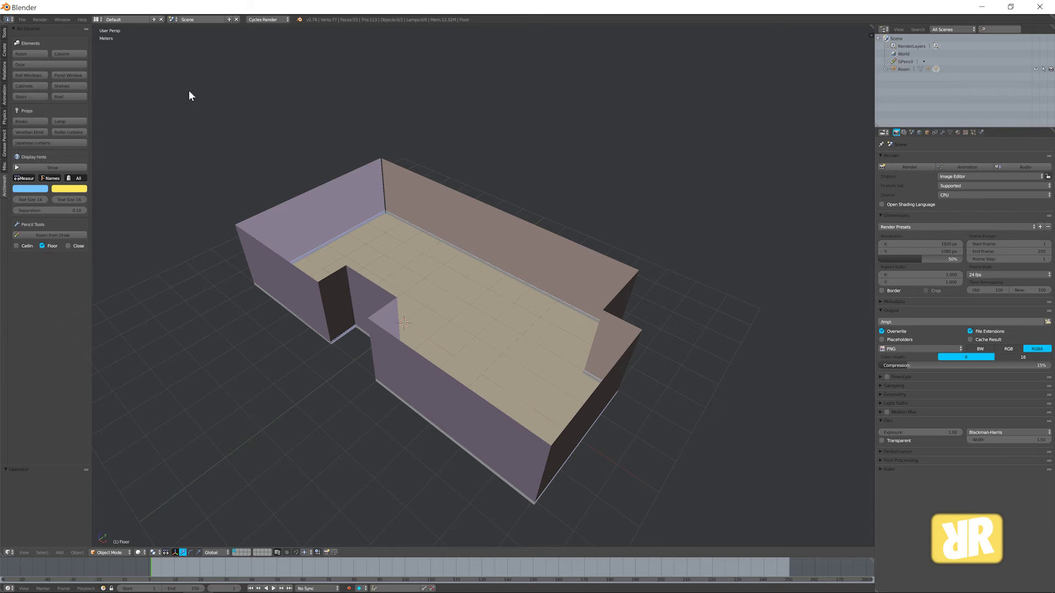
pyautogui.click(25, 64)
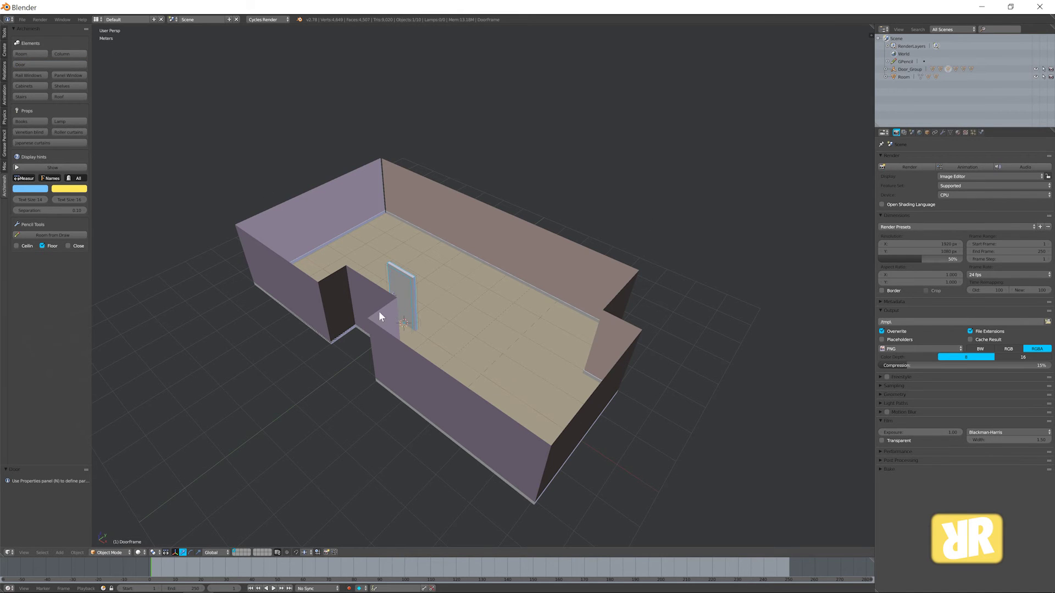
pyautogui.scroll(3, 384, 314)
pyautogui.scroll(1, 384, 313)
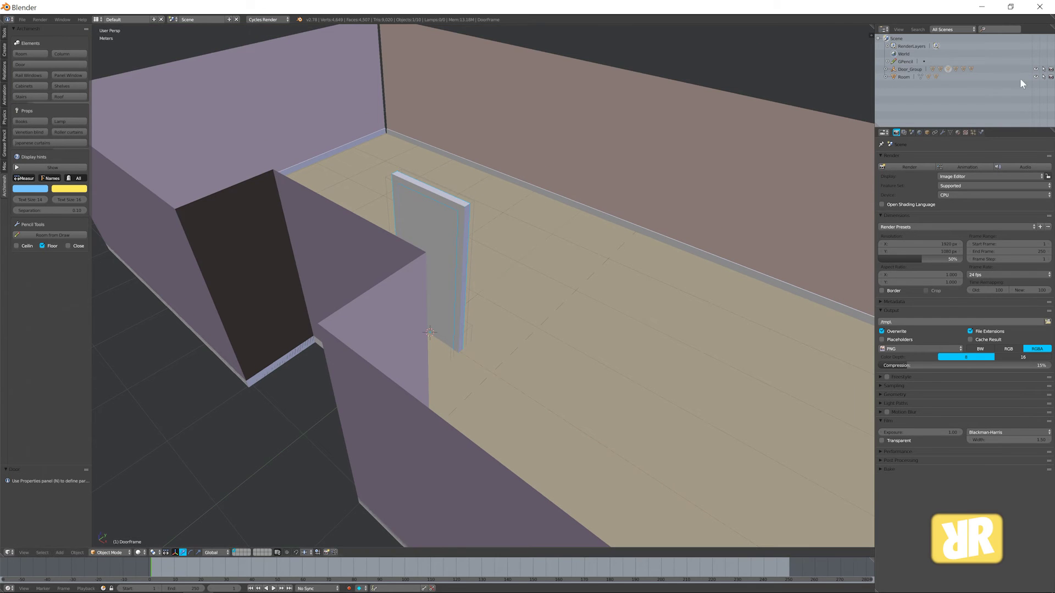
# Move Door_Group against the back wall, then slide it along X into place
pyautogui.click(885, 70)
pyautogui.click(904, 68)
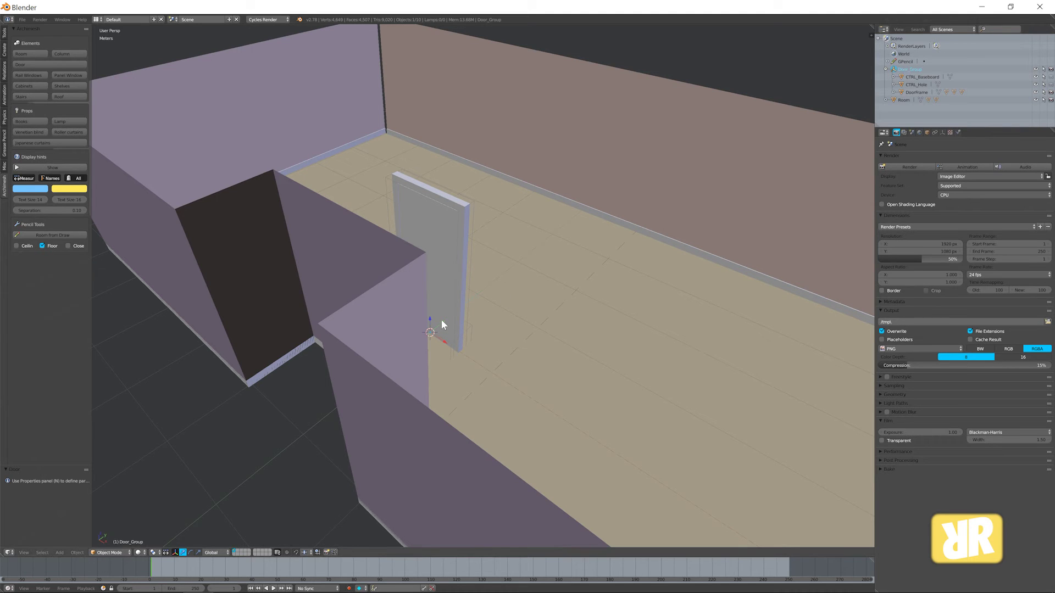
pyautogui.press('g')
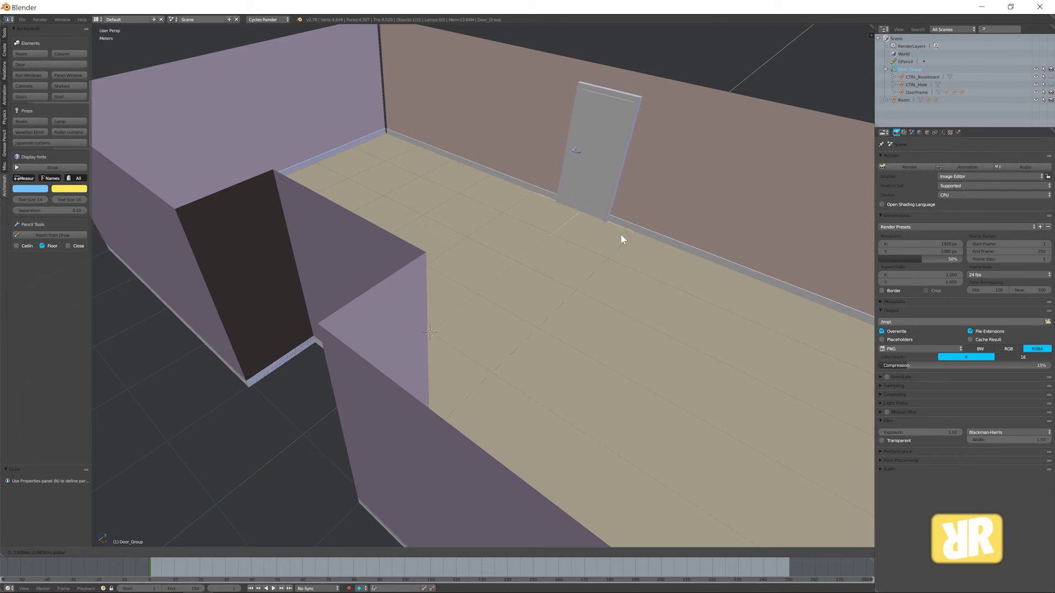
pyautogui.click(622, 231)
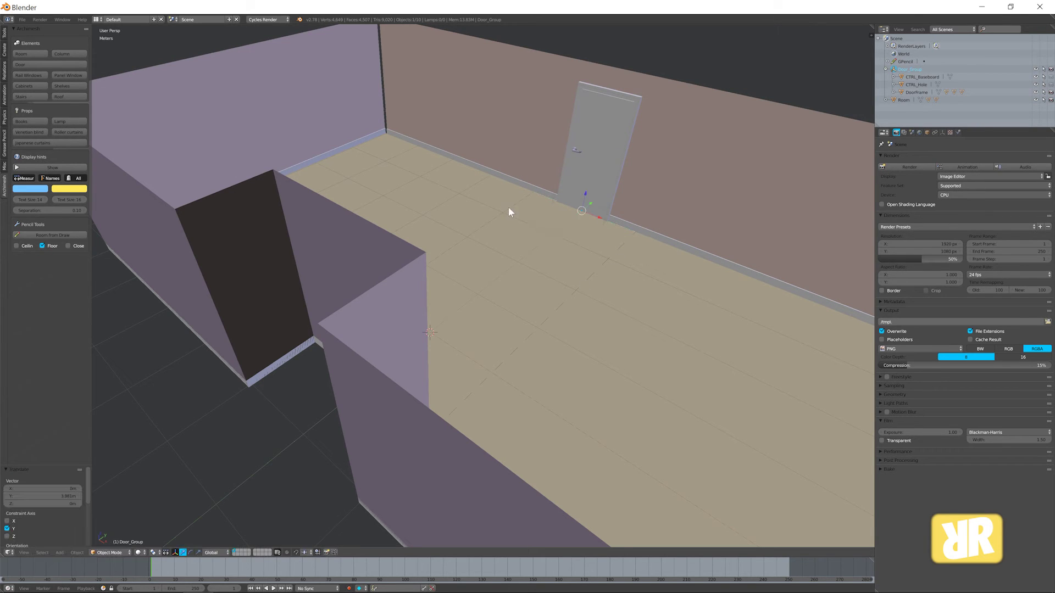
pyautogui.press('g')
pyautogui.press('x')
pyautogui.click(628, 226)
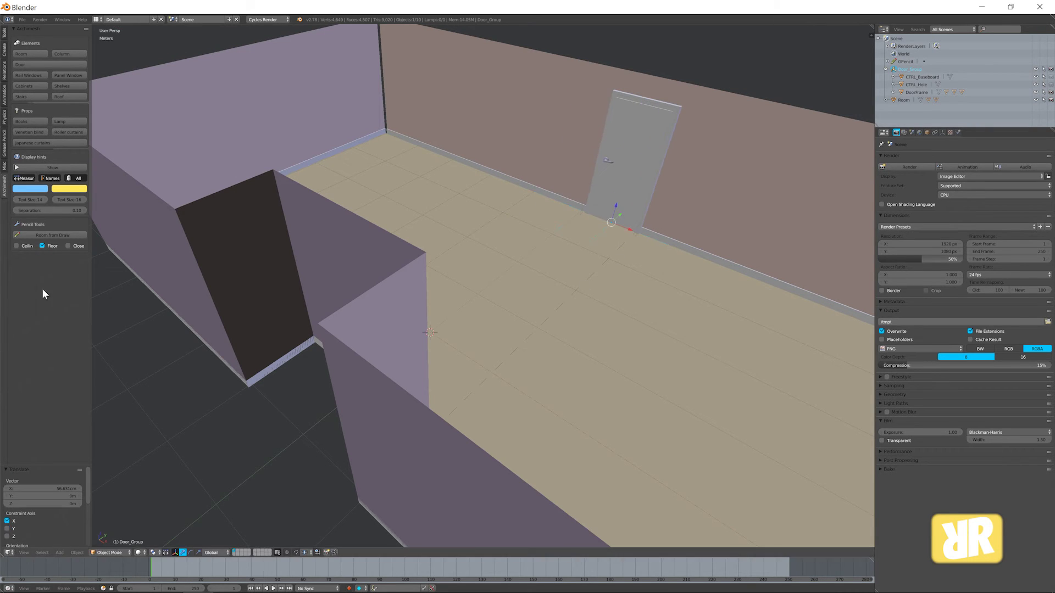
pyautogui.press('a')
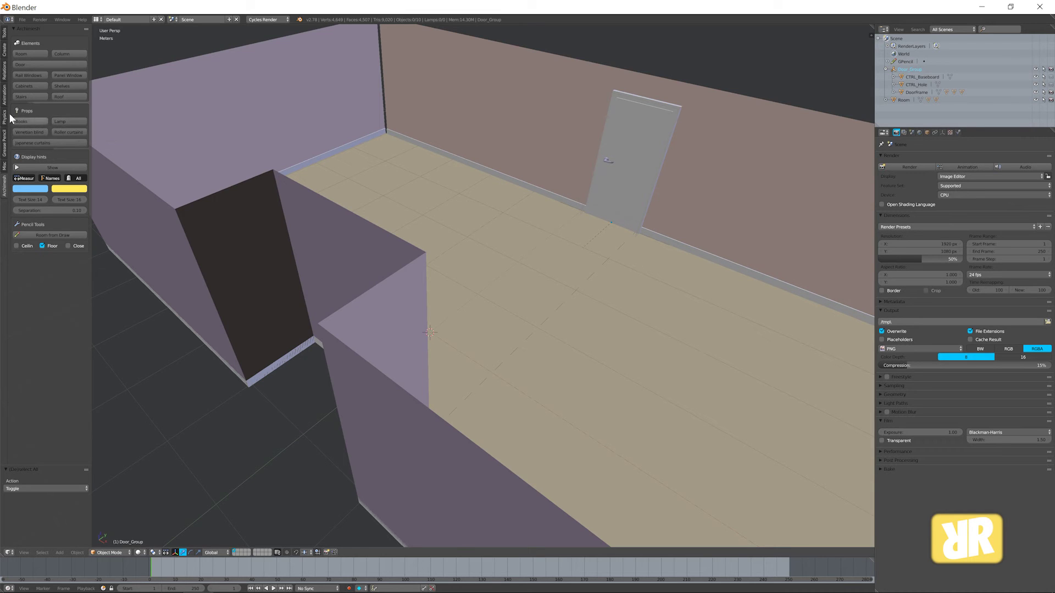
# Add an Archimesh shelf unit and drag it toward the room's back wall
pyautogui.click(68, 86)
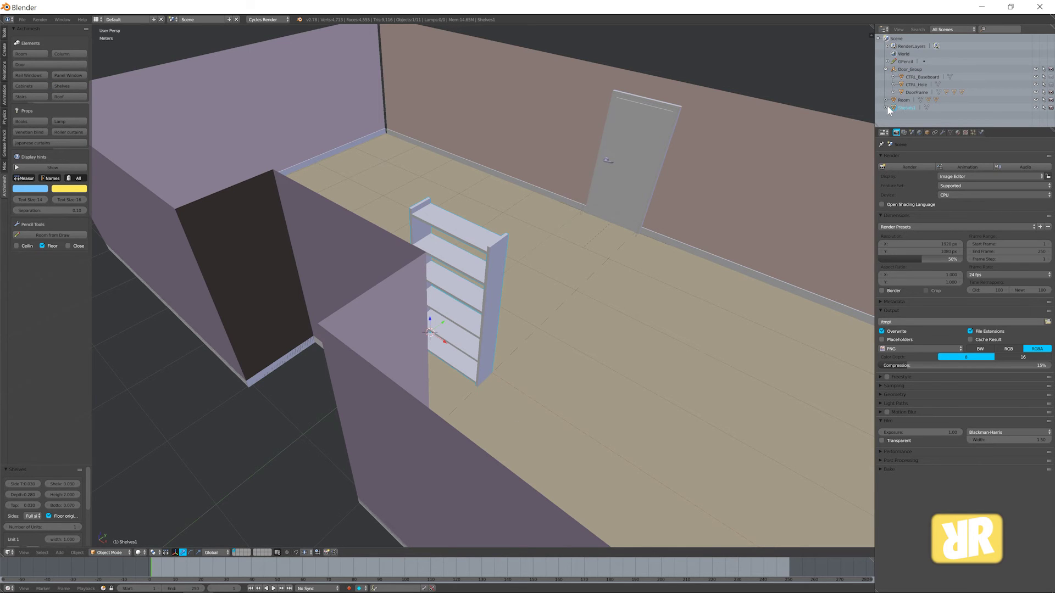
pyautogui.moveTo(444, 323); pyautogui.dragTo(493, 295)
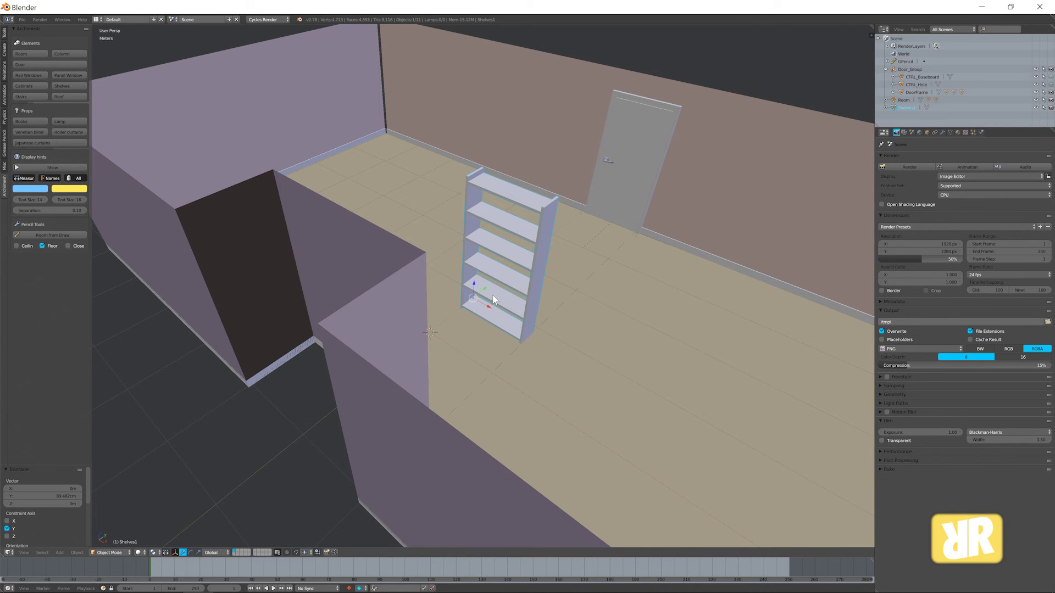
pyautogui.press('r')
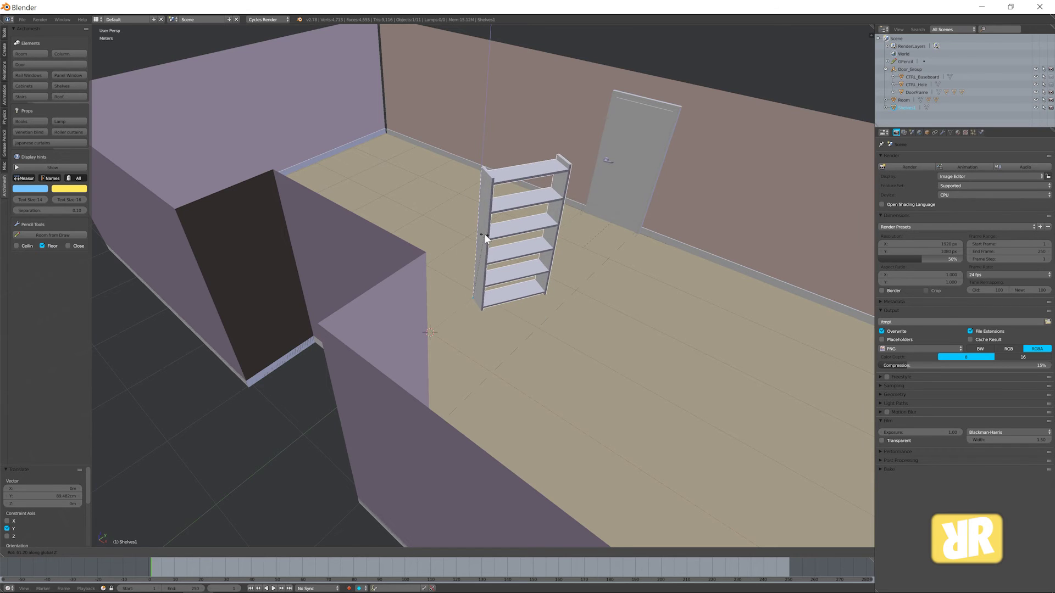
pyautogui.press('Escape')
# Rotate the shelf 90 degrees about Z and slide it against the back-left wall
pyautogui.press('r')
pyautogui.press('z')
pyautogui.press('9')
pyautogui.press('0')
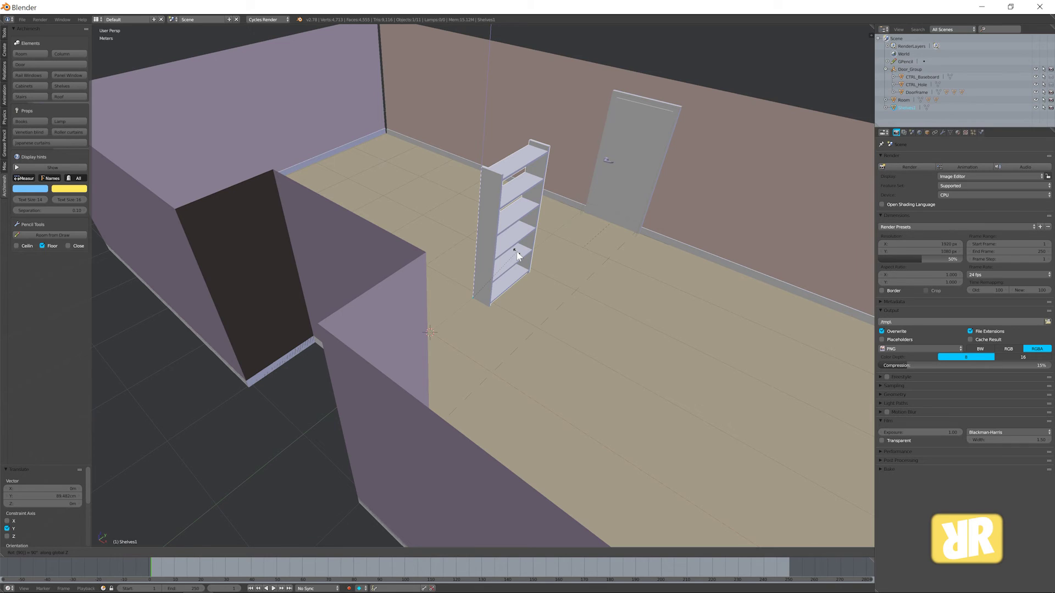
pyautogui.press('Return')
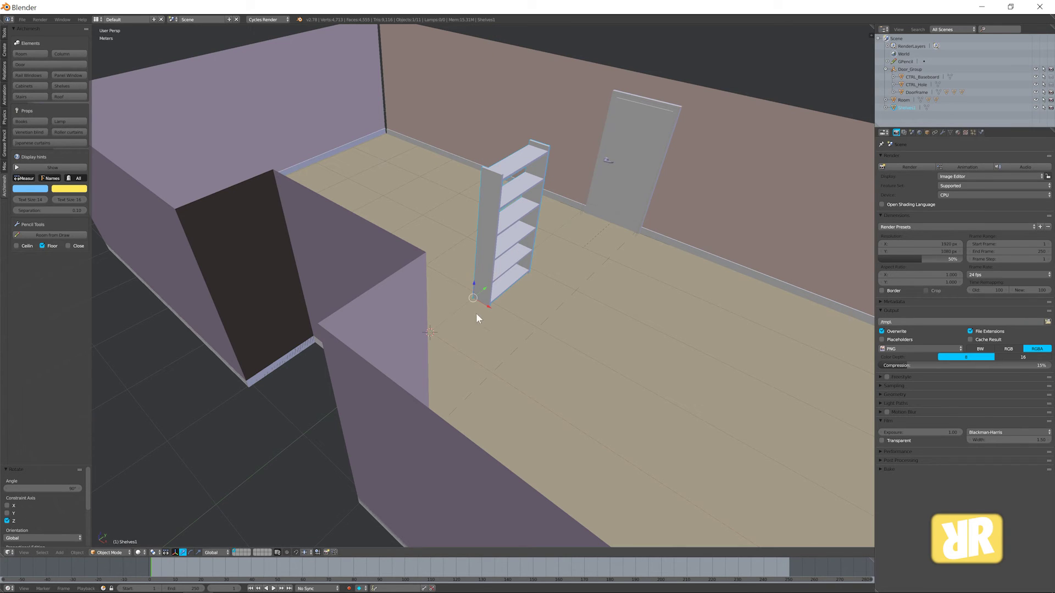
pyautogui.moveTo(488, 306); pyautogui.dragTo(300, 171)
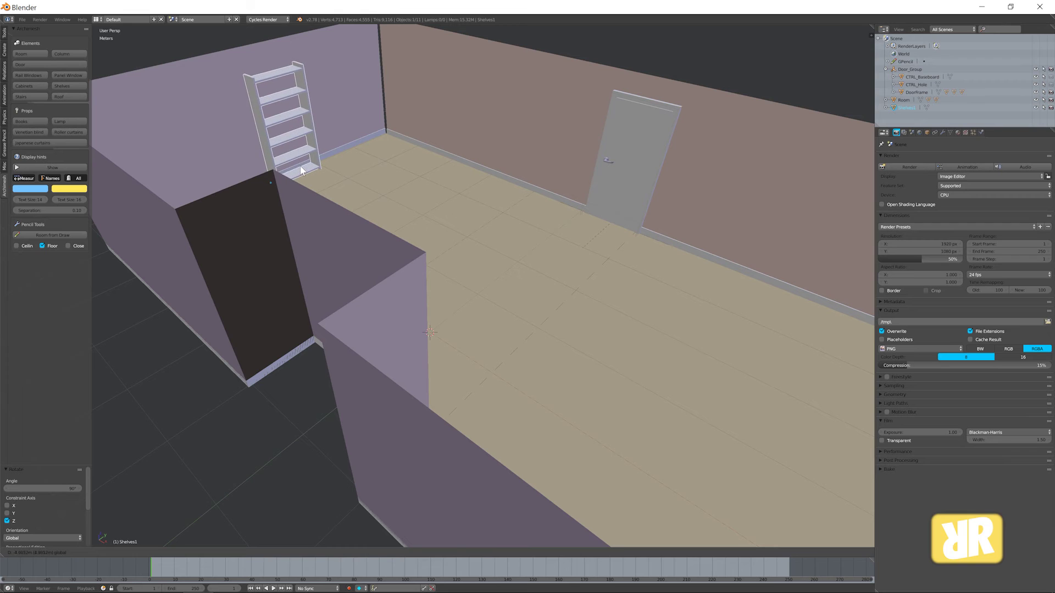
pyautogui.click(299, 170)
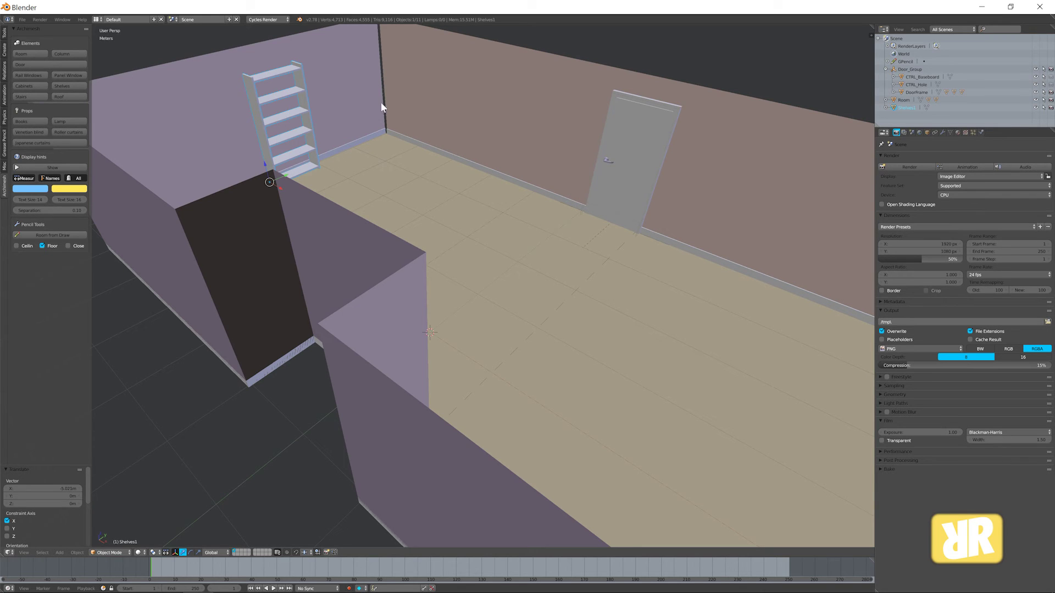
pyautogui.rightClick(364, 65)
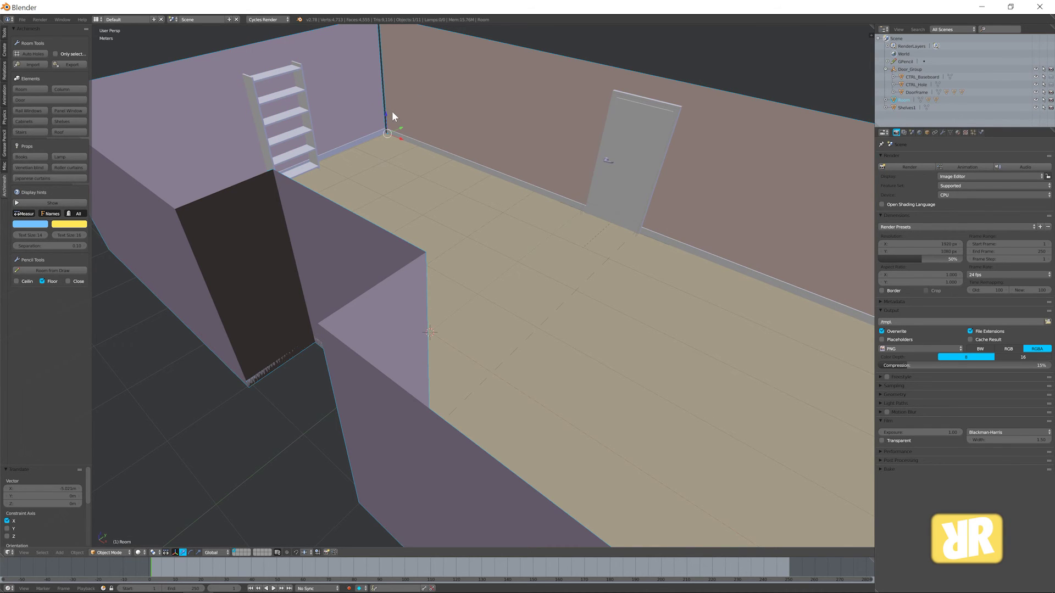
pyautogui.press('Tab')
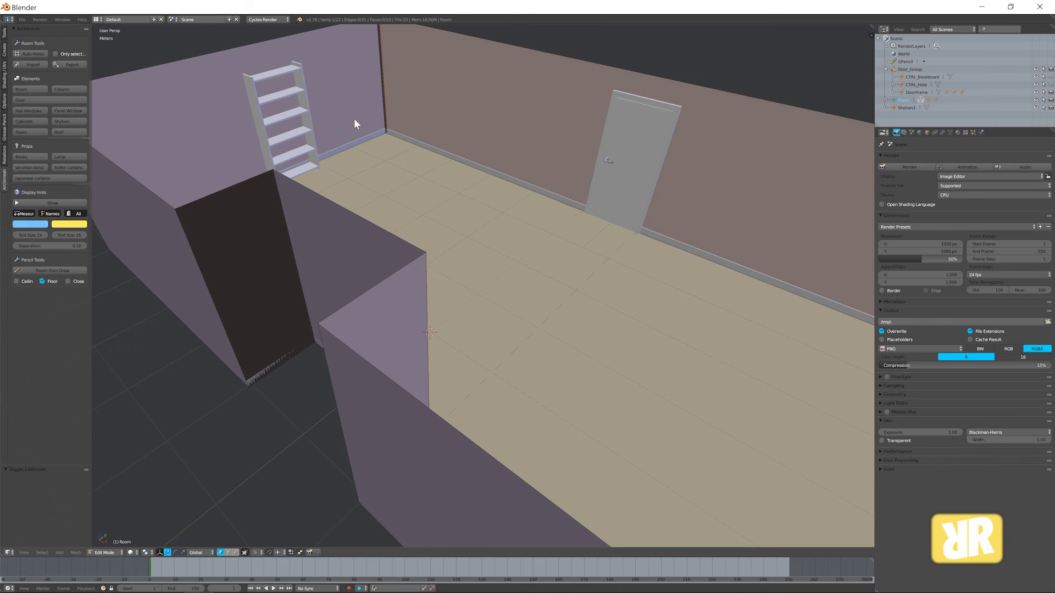
pyautogui.press('Tab')
pyautogui.press('a')
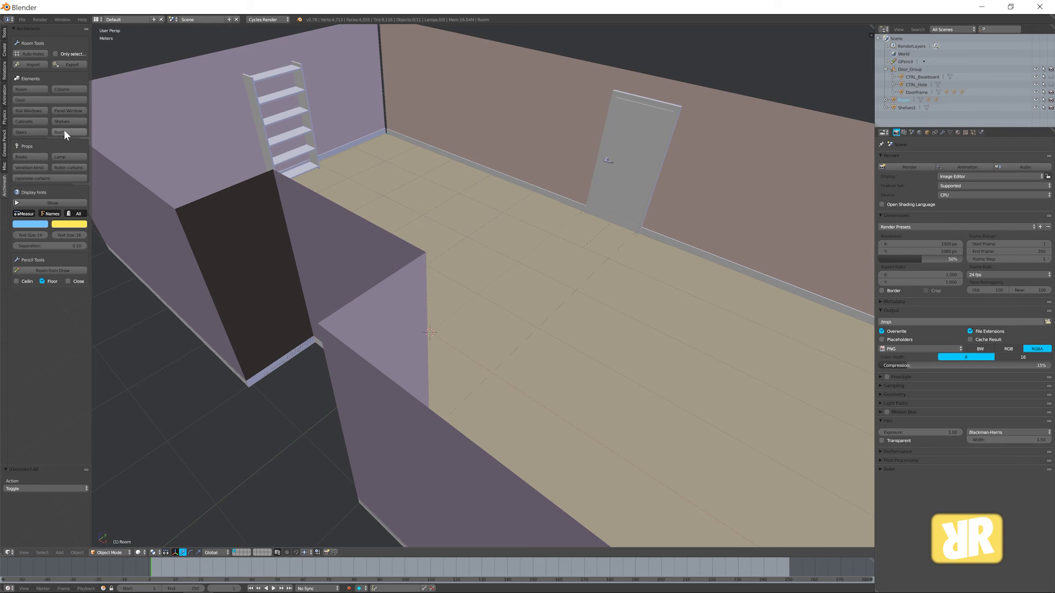
# Zoom and orbit the view to look over the whole finished room
pyautogui.scroll(-5, 537, 311)
pyautogui.moveTo(687, 341)
pyautogui.mouseDown(button='middle')
pyautogui.moveTo(539, 293)
pyautogui.moveTo(478, 245)
pyautogui.moveTo(485, 282)
pyautogui.moveTo(558, 273)
pyautogui.moveTo(546, 285)
pyautogui.moveTo(545, 273)
pyautogui.mouseUp(button='middle')
pyautogui.scroll(2, 439, 256)
pyautogui.scroll(3, 434, 257)
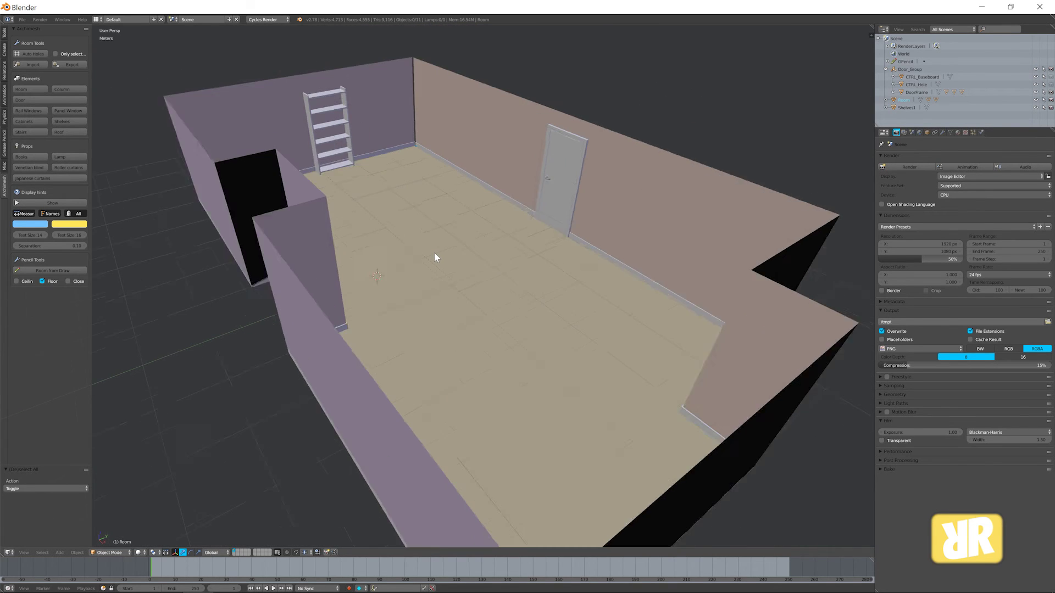
pyautogui.scroll(1, 434, 253)
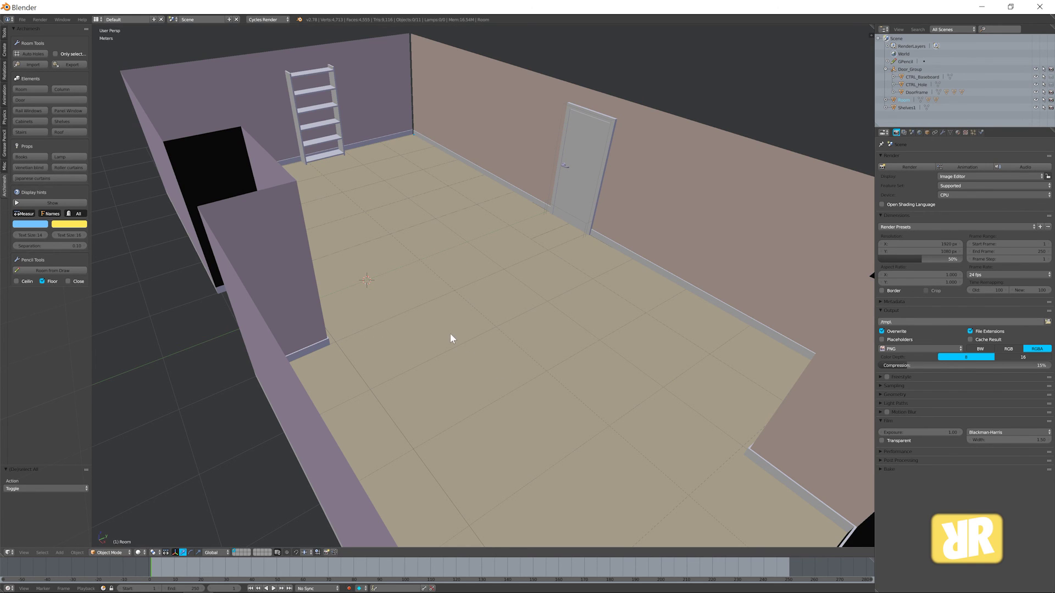
# Orbit to a higher oblique view, then a frontal view, and switch to the browser
pyautogui.moveTo(451, 333); pyautogui.dragTo(486, 352, button='middle')
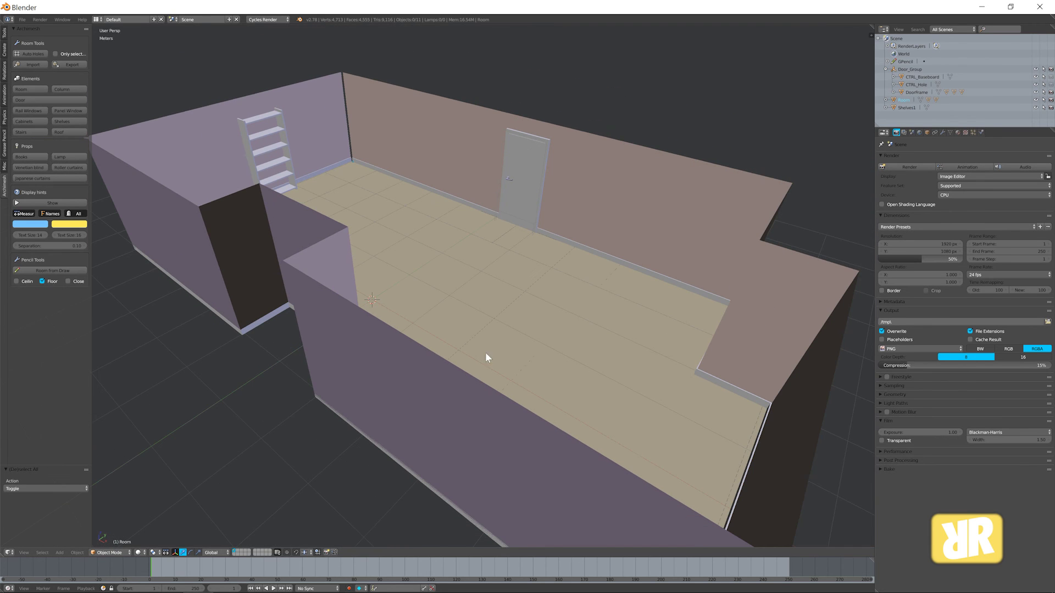
pyautogui.moveTo(552, 369); pyautogui.dragTo(542, 368, button='middle')
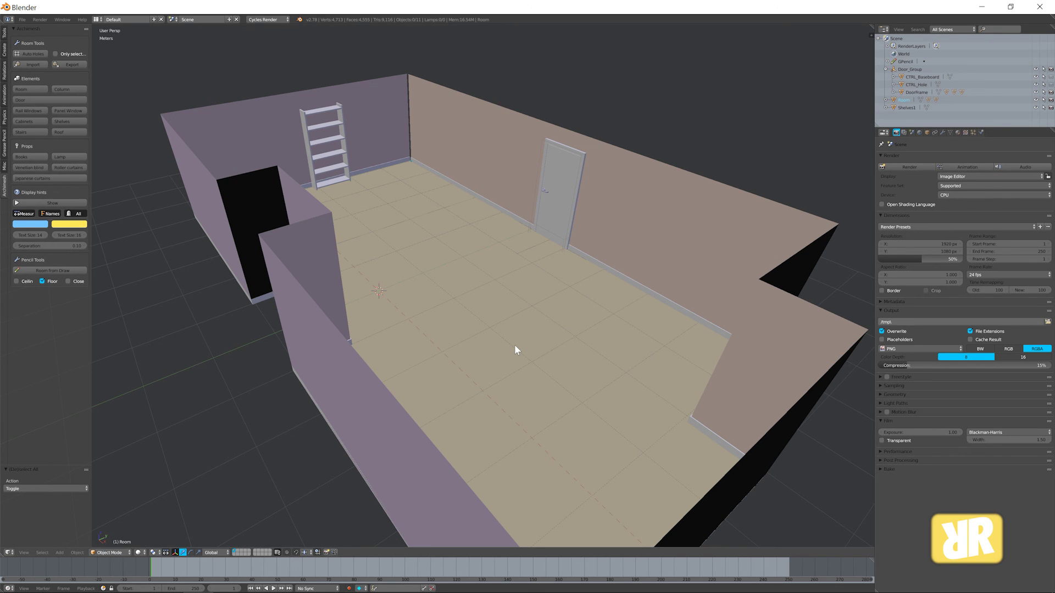
pyautogui.hotkey('alt', 'Tab')
pyautogui.hotkey('alt', 'Tab')
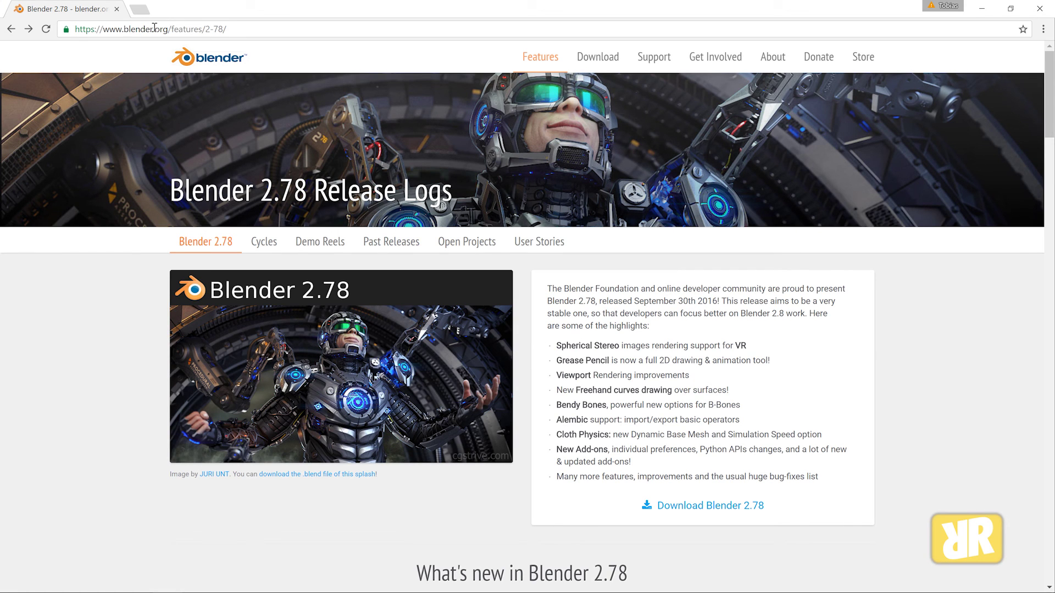
pyautogui.scroll(-3, 630, 406)
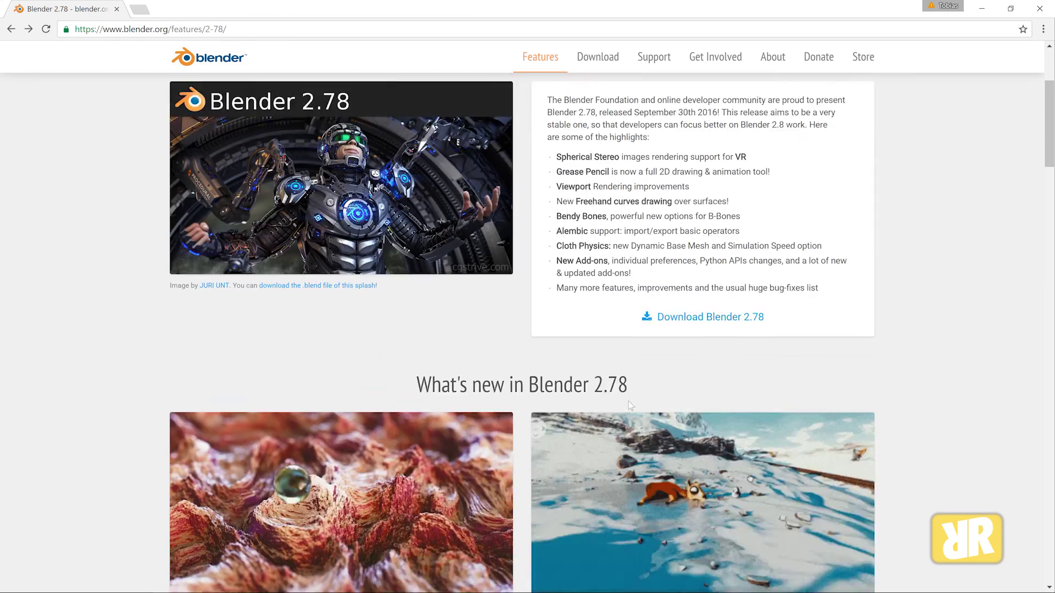
pyautogui.scroll(-6, 630, 406)
pyautogui.scroll(-6, 630, 405)
pyautogui.scroll(-6, 630, 406)
pyautogui.scroll(-3, 630, 405)
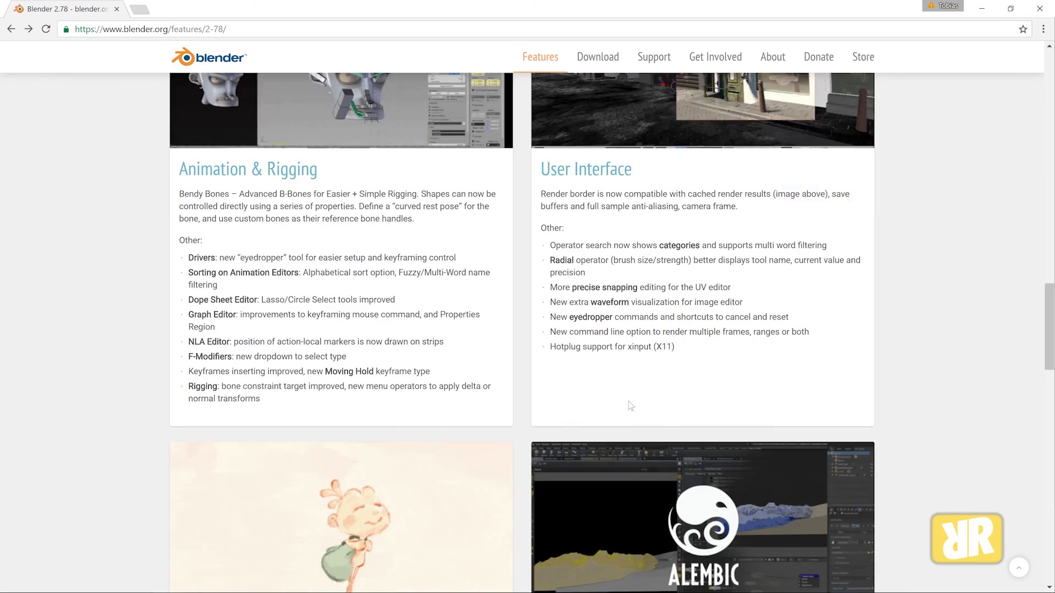
pyautogui.scroll(-6, 630, 405)
pyautogui.scroll(-4, 631, 406)
pyautogui.scroll(-3, 631, 406)
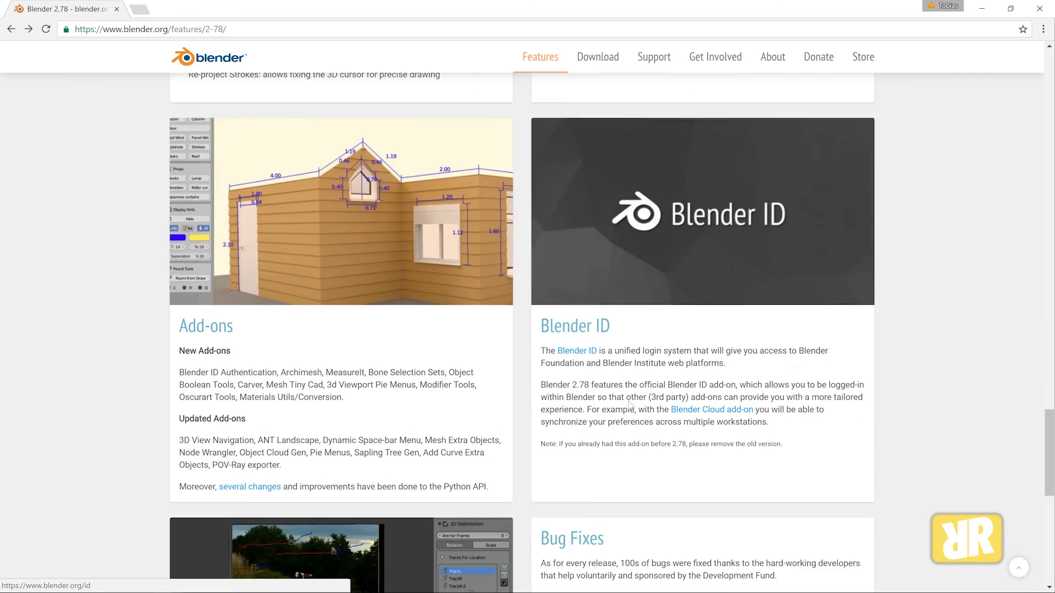
pyautogui.scroll(-4, 630, 405)
pyautogui.scroll(7, 630, 405)
pyautogui.scroll(9, 631, 406)
pyautogui.scroll(8, 630, 405)
pyautogui.scroll(12, 630, 405)
pyautogui.scroll(5, 630, 406)
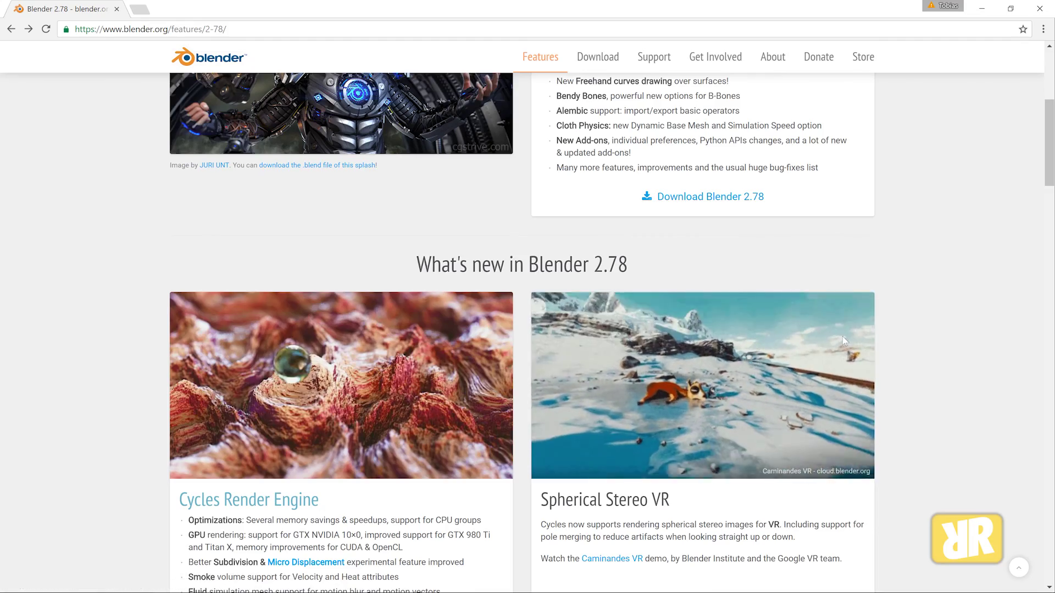
pyautogui.scroll(-4, 843, 339)
pyautogui.scroll(1, 843, 339)
pyautogui.scroll(2, 769, 357)
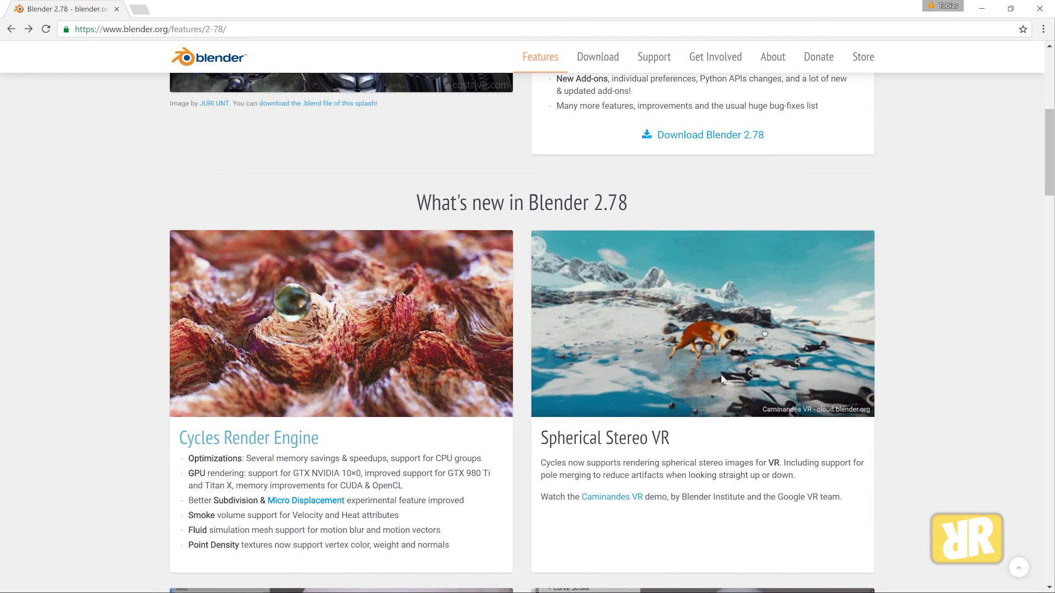
pyautogui.scroll(-3, 500, 176)
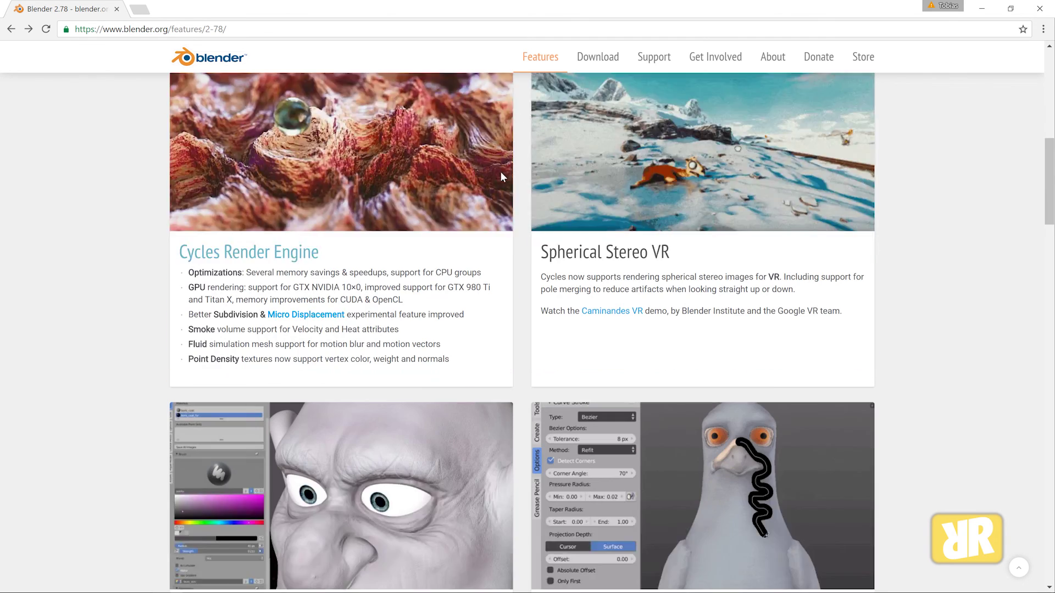
pyautogui.scroll(-3, 501, 172)
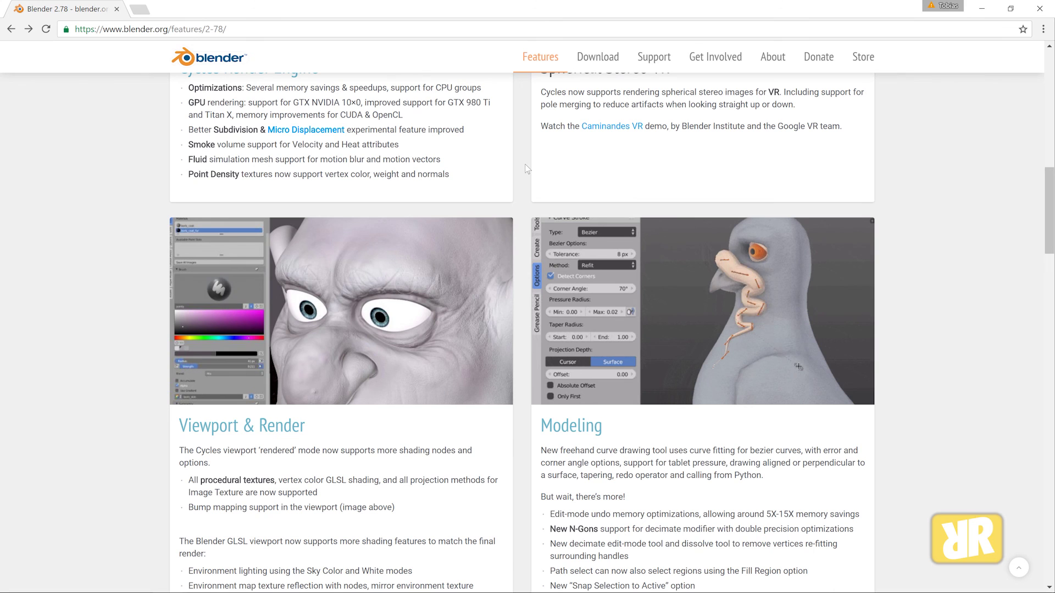
# Switch from Chrome back to the Blender window with Alt+Tab
pyautogui.hotkey('alt', 'Tab')
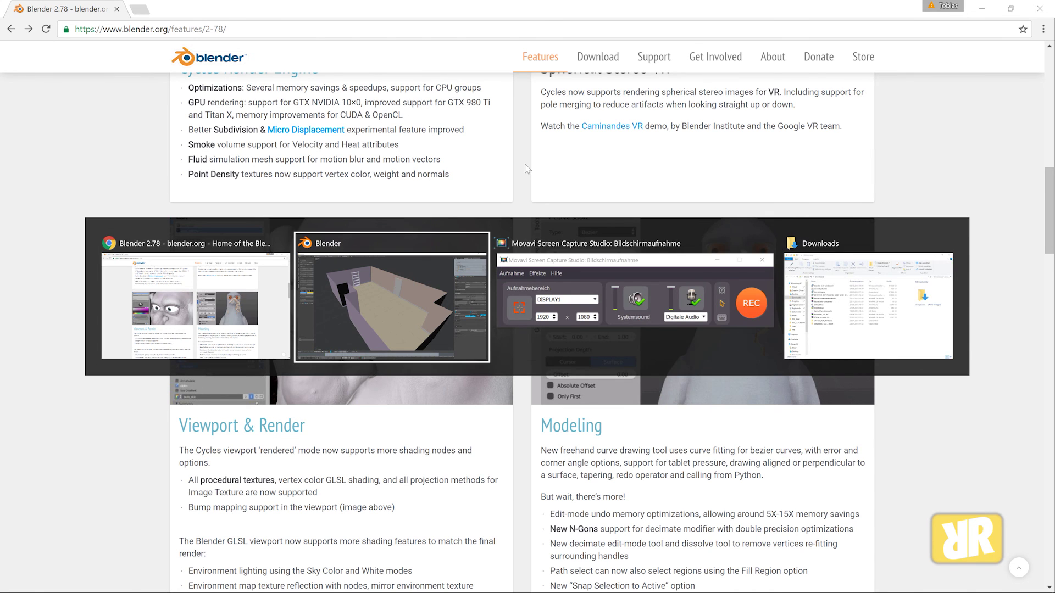